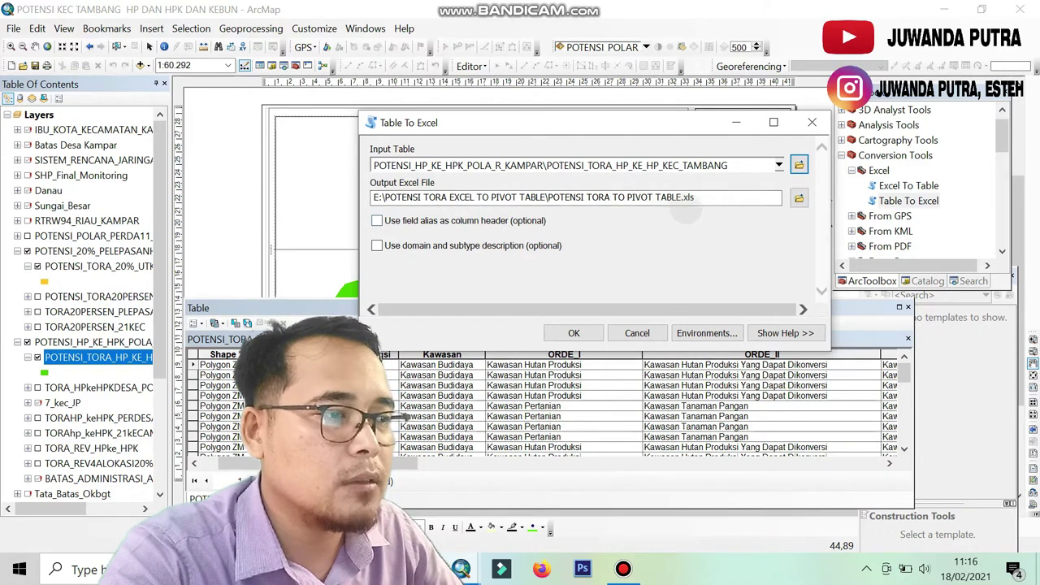
- Run the Table To Excel export and open the resulting POTENSI TORA TO PIVOT TABLE workbook from its folder on drive E
left_click(574, 333)
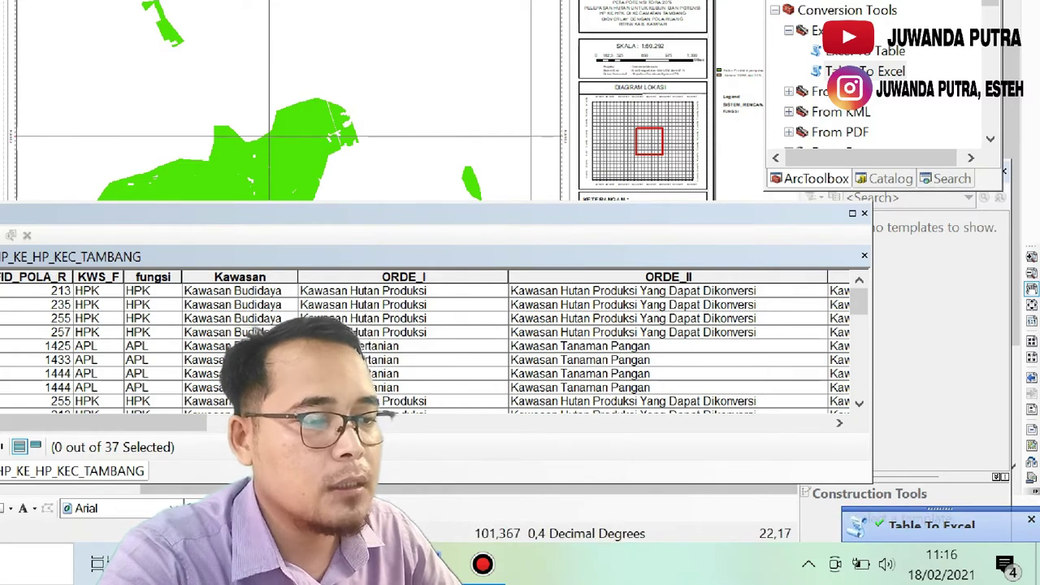
mouse_move(329, 564)
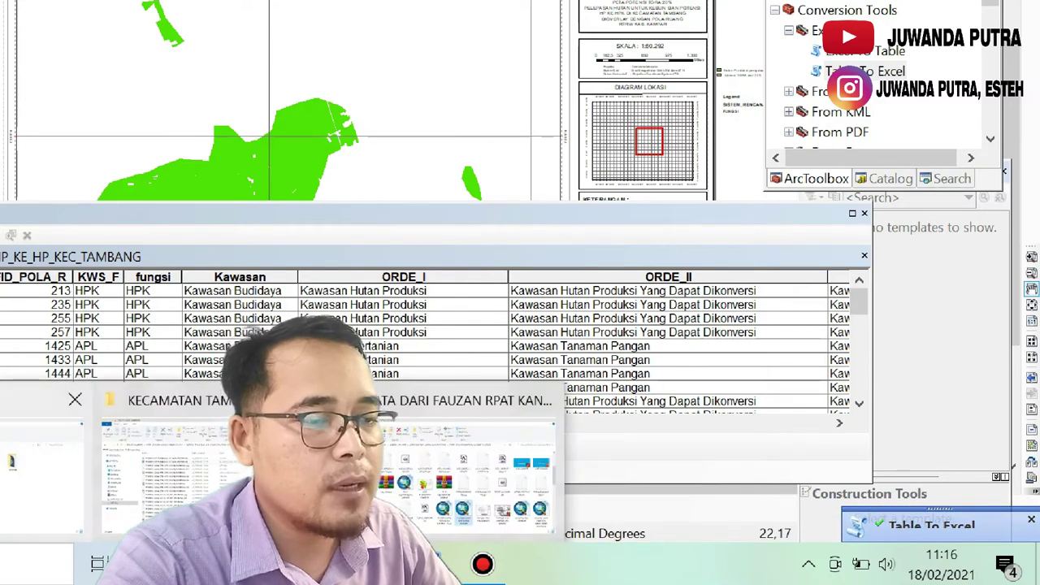
left_click(26, 484)
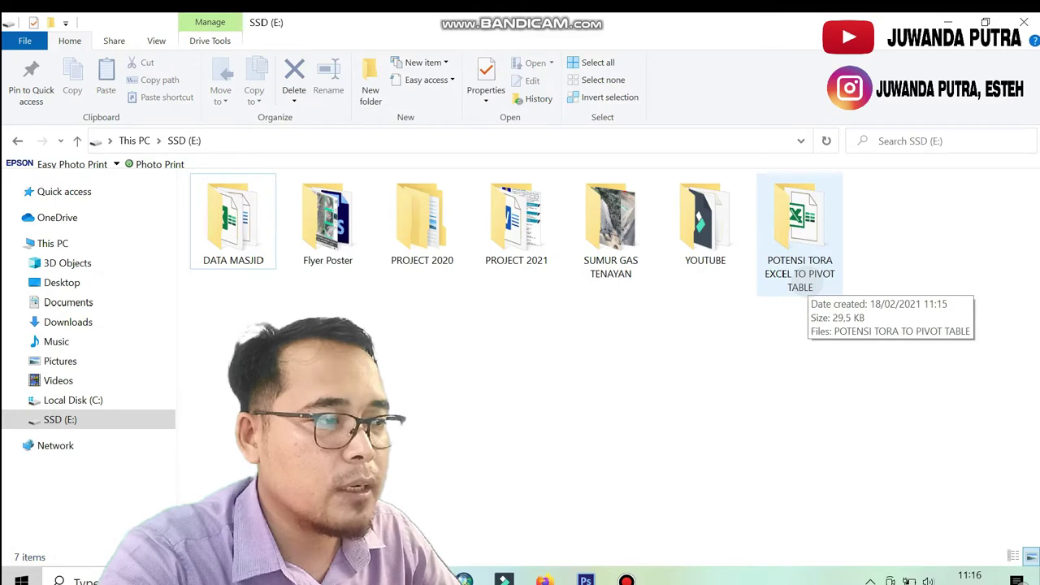
double_click(815, 284)
left_click(302, 206)
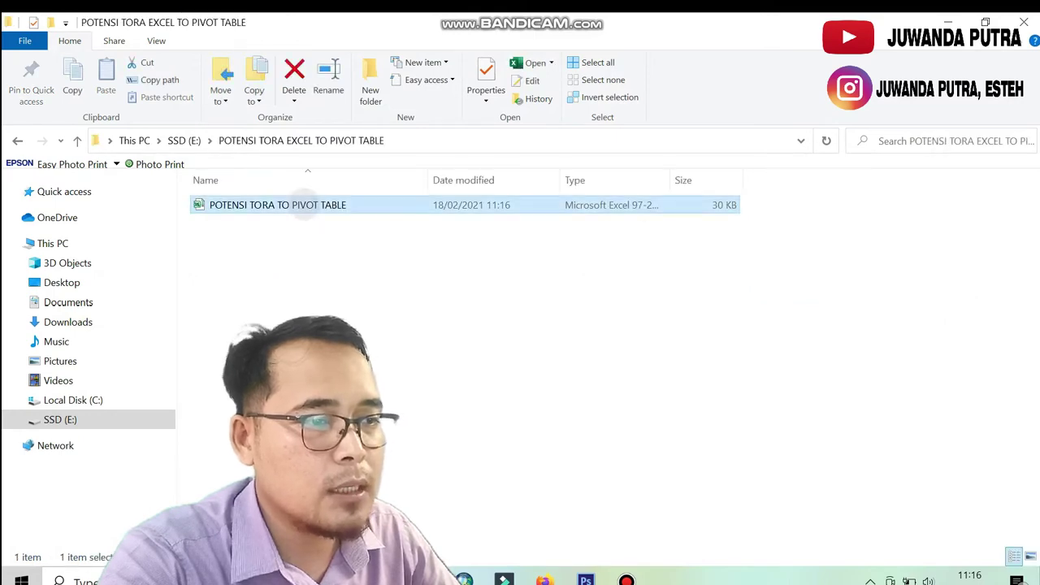
double_click(304, 205)
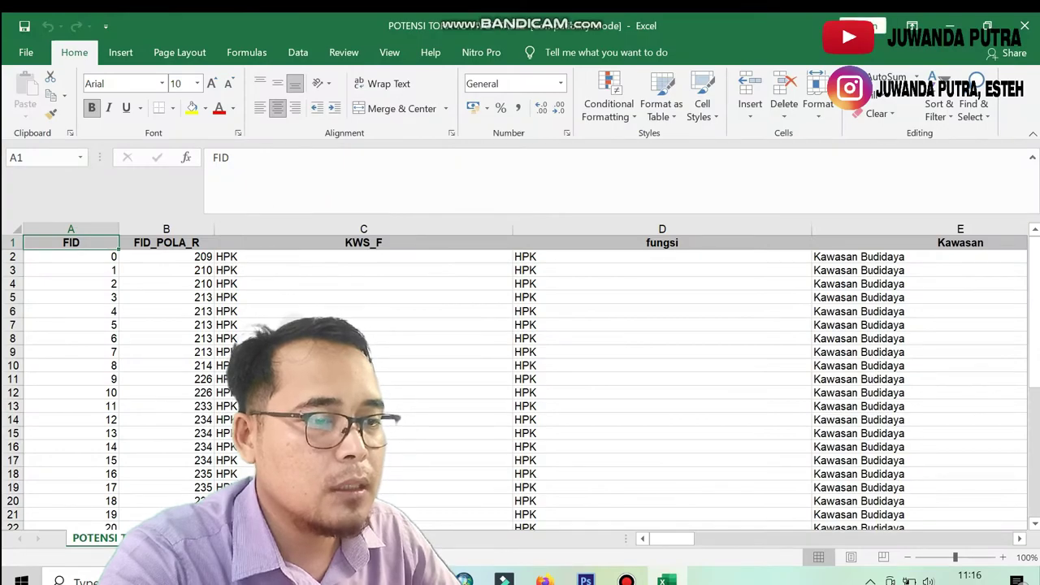
- Create a PivotTable on a new worksheet from the exported data range A1:AN38
scroll(520, 374, "down", 2)
scroll(520, 374, "down", 1)
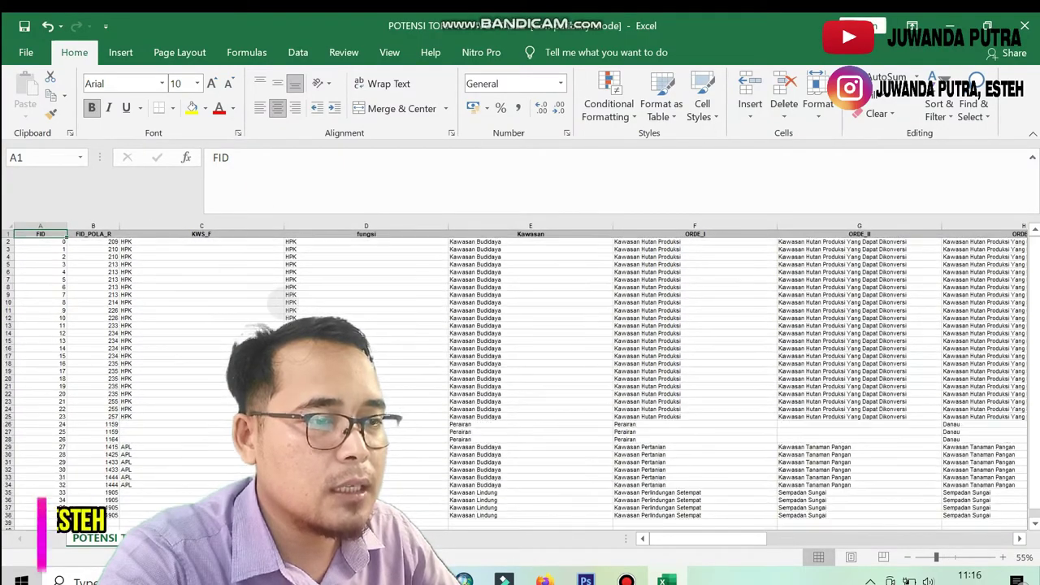
scroll(520, 374, "down", 10)
scroll(520, 374, "up", 10)
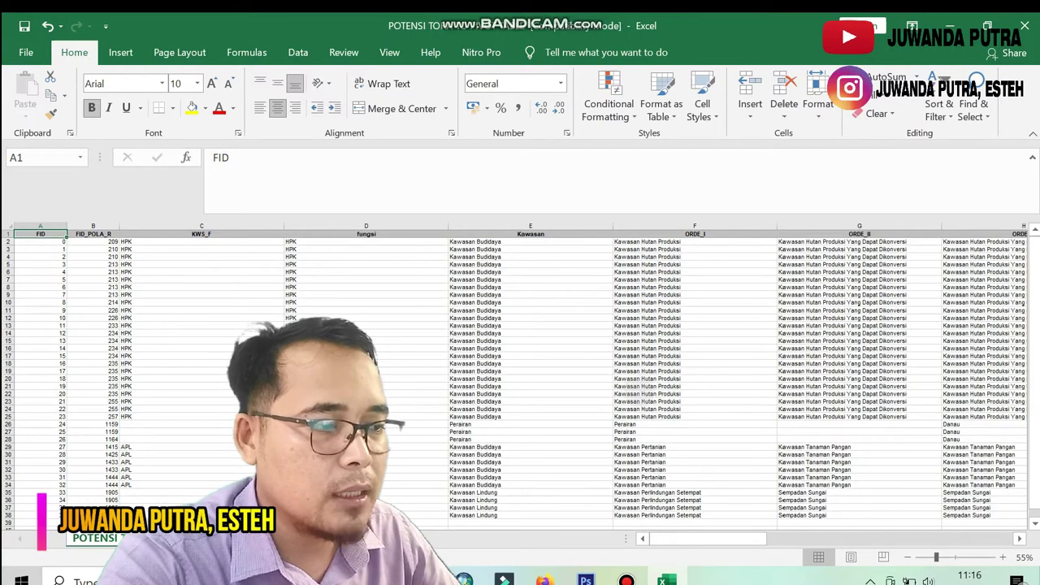
mouse_move(674, 538)
left_mouse_down()
mouse_move(926, 540)
mouse_move(679, 539)
left_mouse_up()
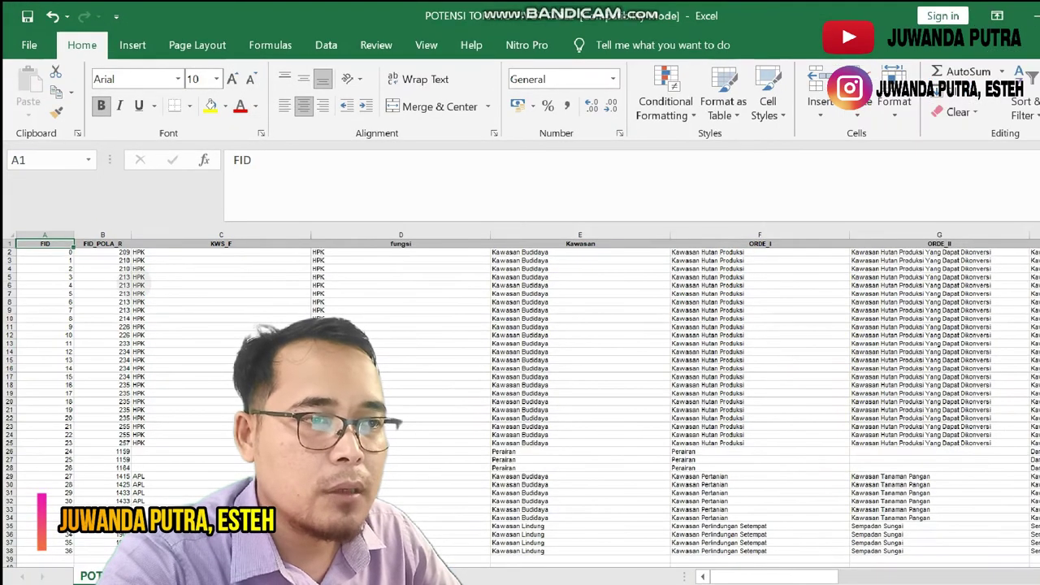
left_click(167, 325)
left_click(134, 46)
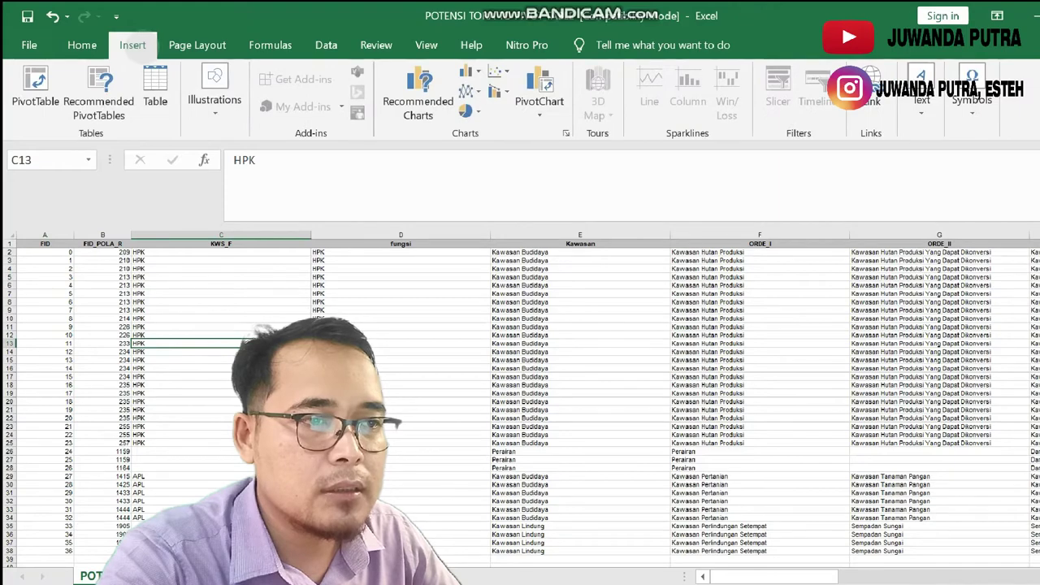
left_click(35, 90)
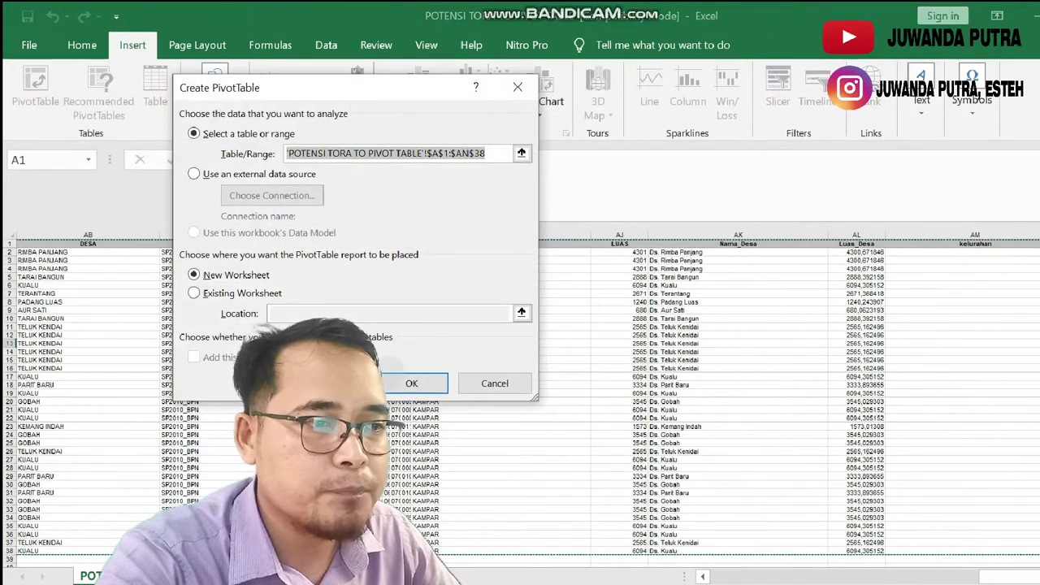
left_click(411, 383)
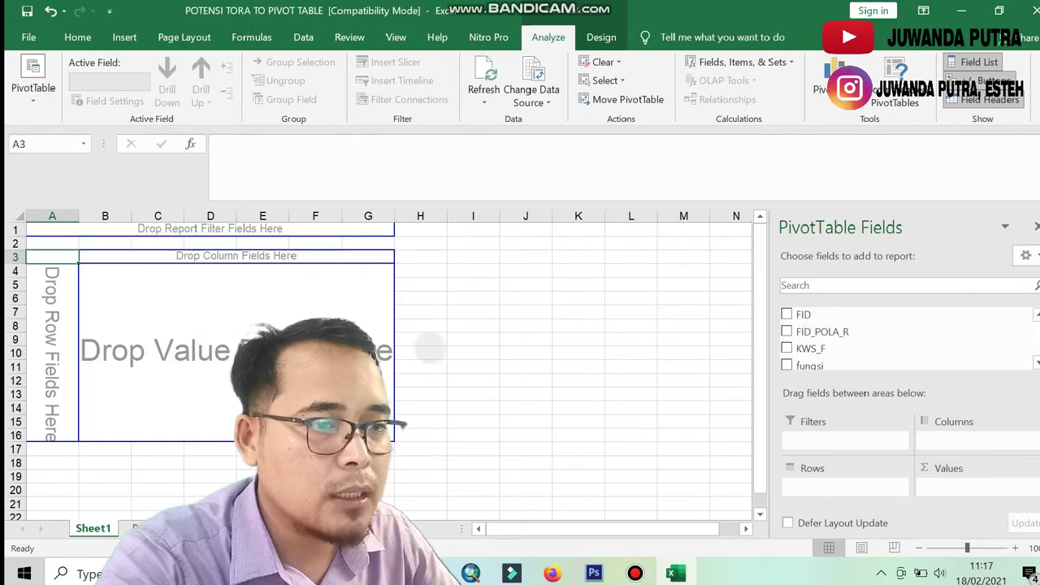
- Add PROV and KAB as the PivotTable's row fields, with PROV placed before KAB
scroll(906, 337, "down", 5)
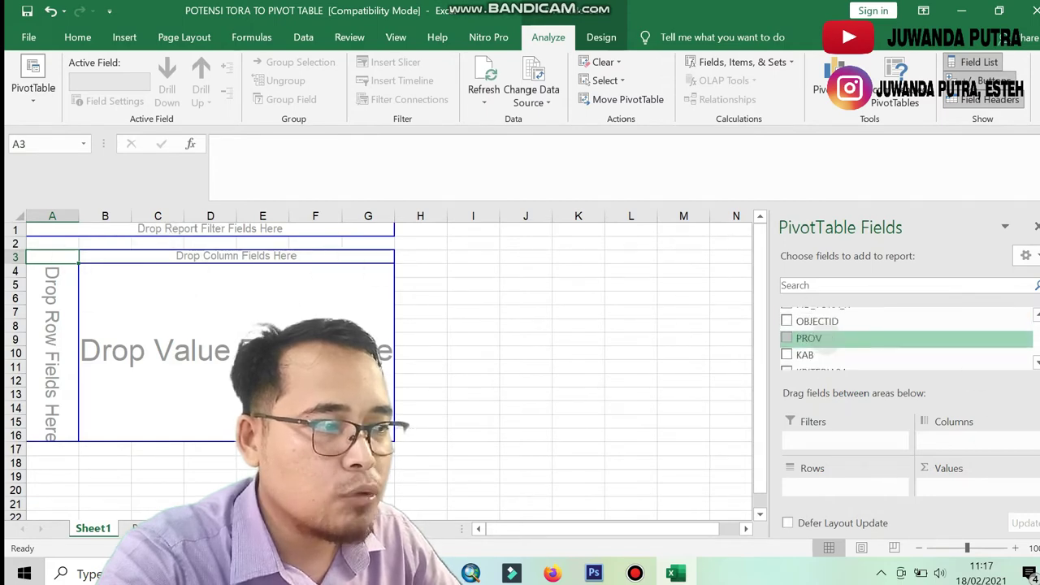
scroll(906, 346, "up", 4)
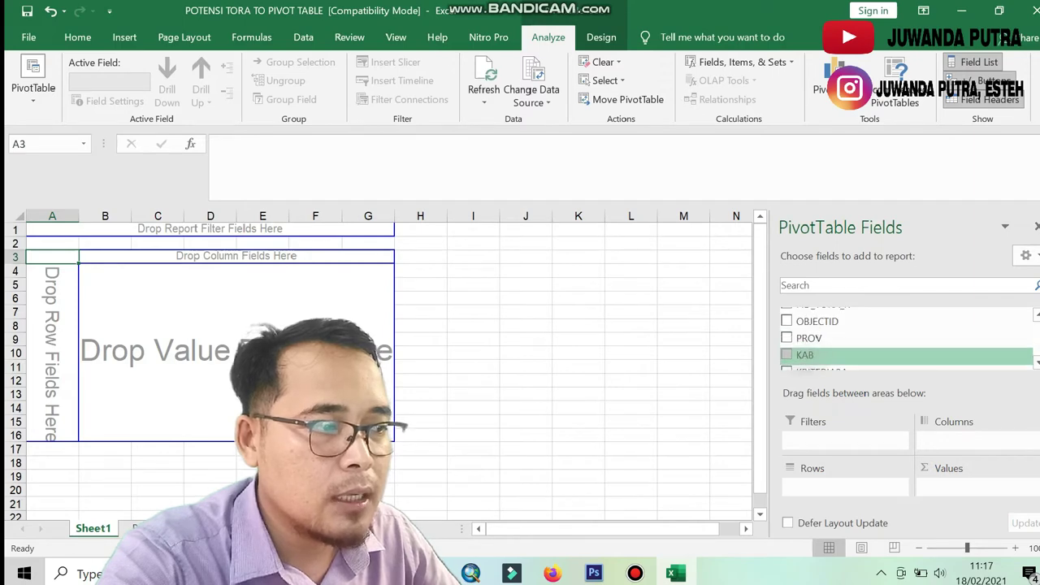
left_click(787, 355)
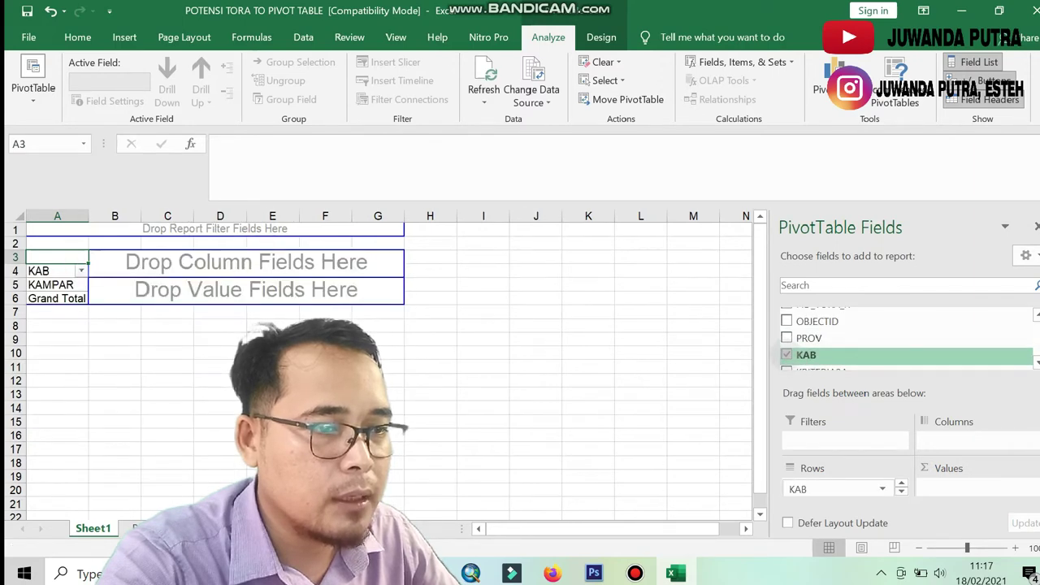
left_click(787, 355)
left_click(787, 338)
left_click(786, 355)
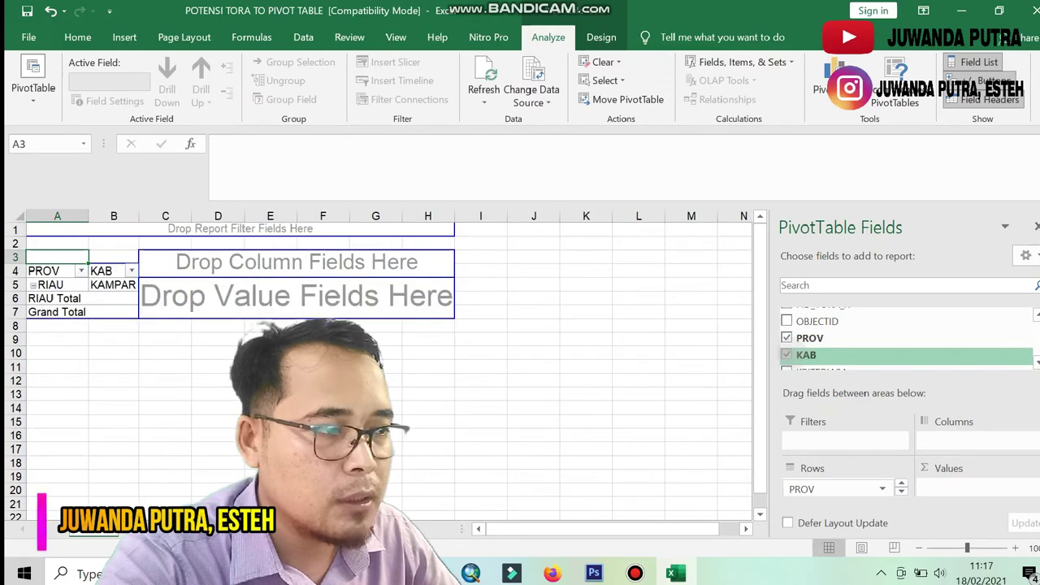
- Add KECAMATAN and DESA to the PivotTable rows after KAB
scroll(812, 349, "down", 2)
scroll(821, 341, "down", 3)
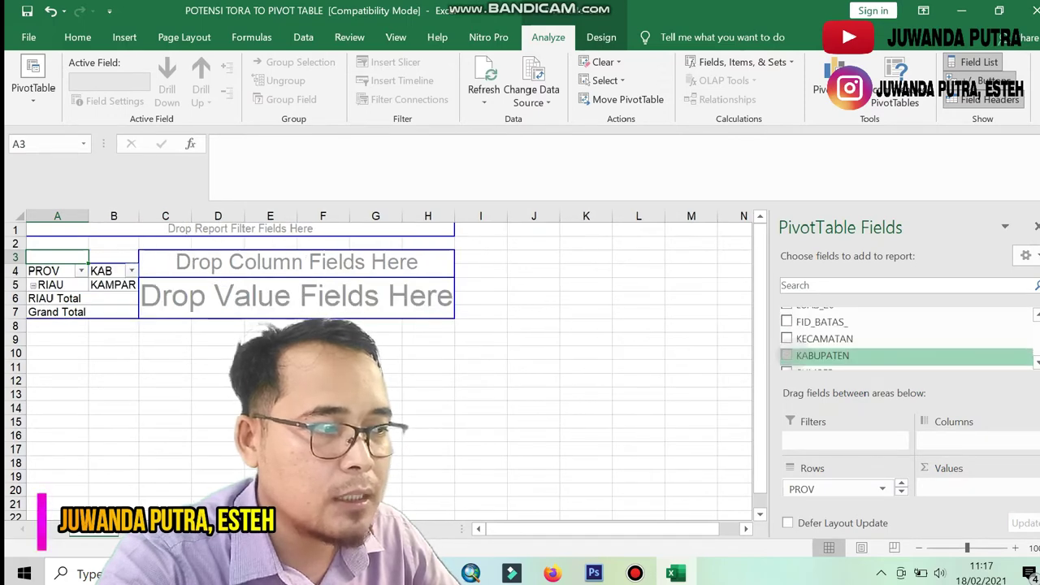
left_click(787, 338)
scroll(812, 338, "down", 3)
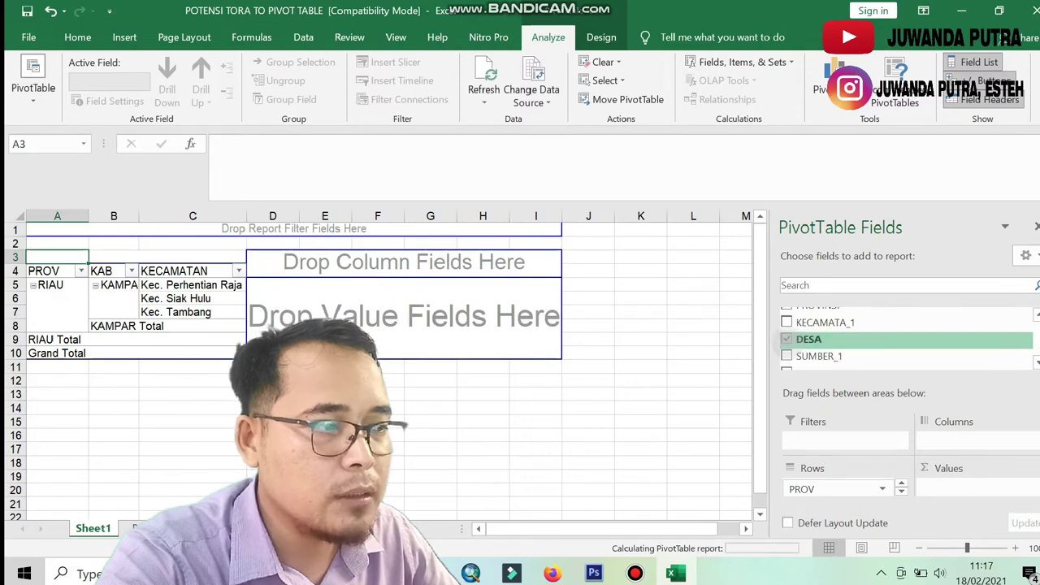
left_click(787, 339)
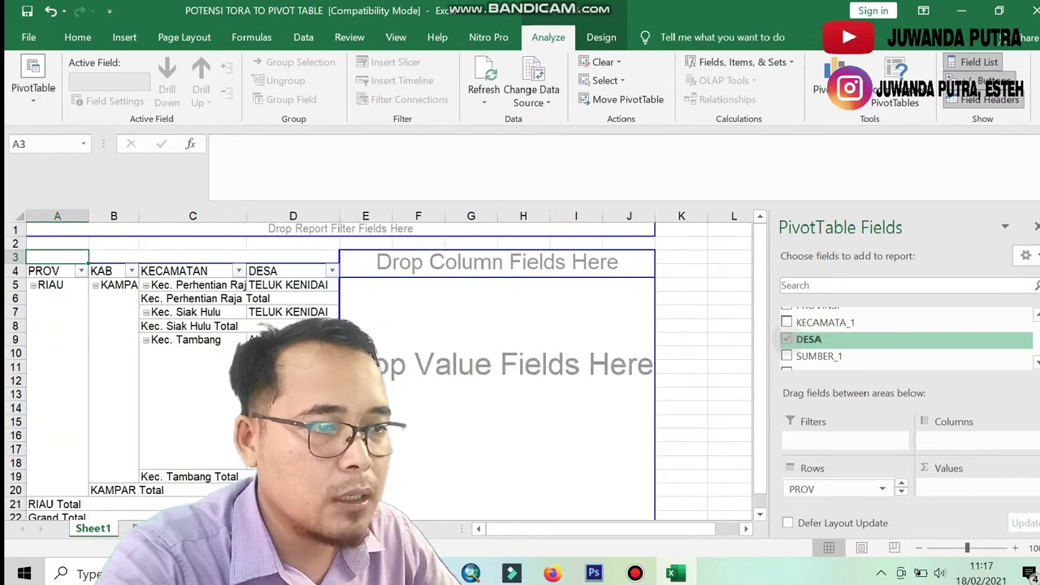
- Add the KWS_F field to the PivotTable rows after DESA
scroll(786, 346, "down", 1)
scroll(813, 348, "down", 10)
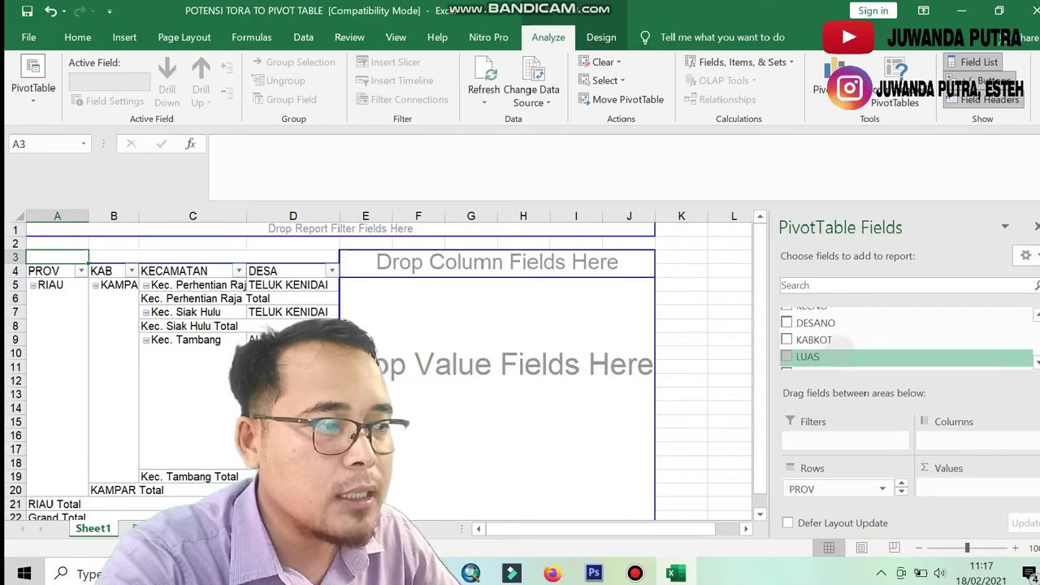
scroll(846, 353, "up", 12)
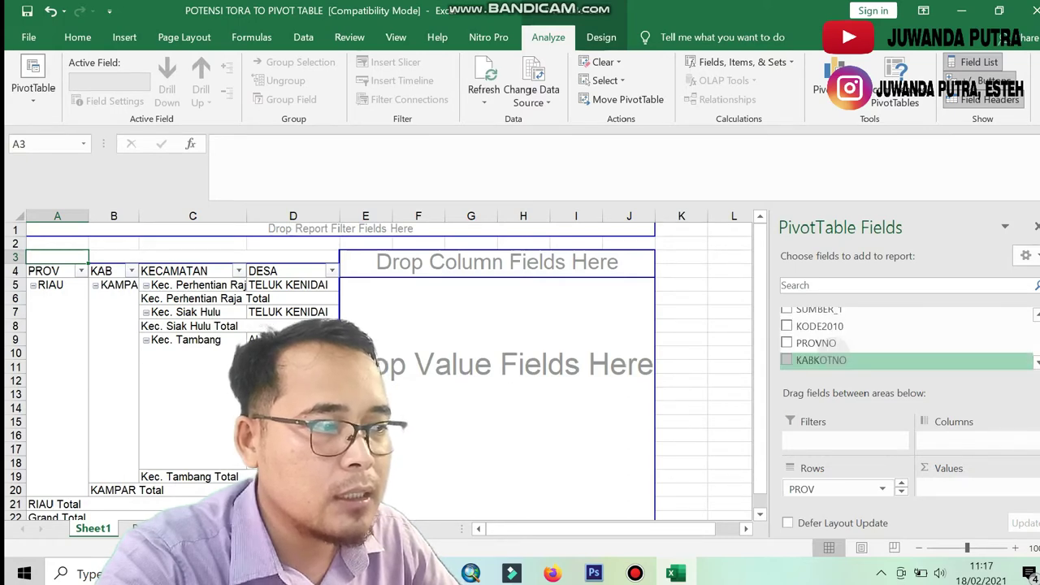
scroll(813, 347, "down", 3)
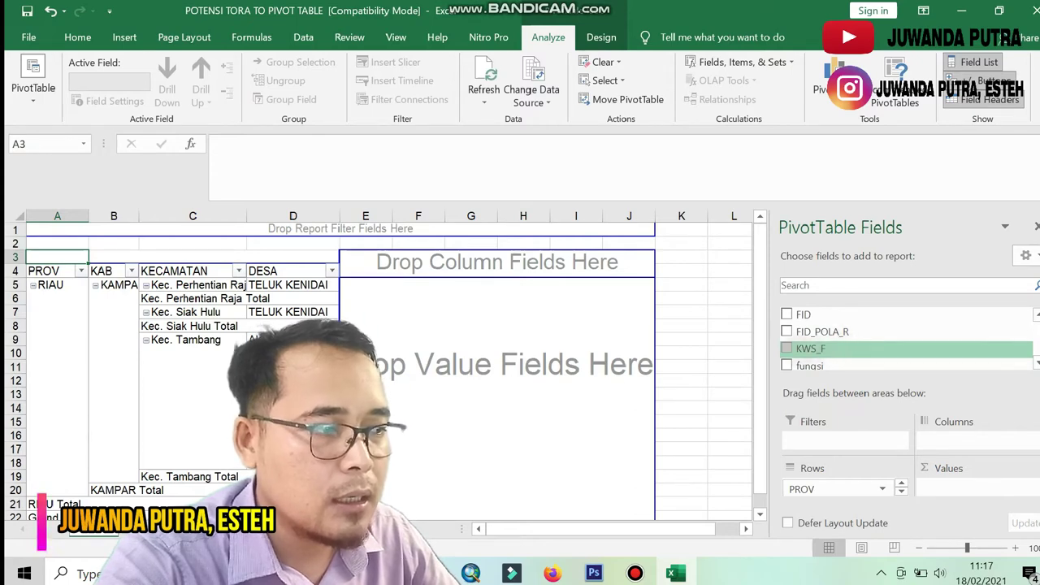
left_click(786, 348)
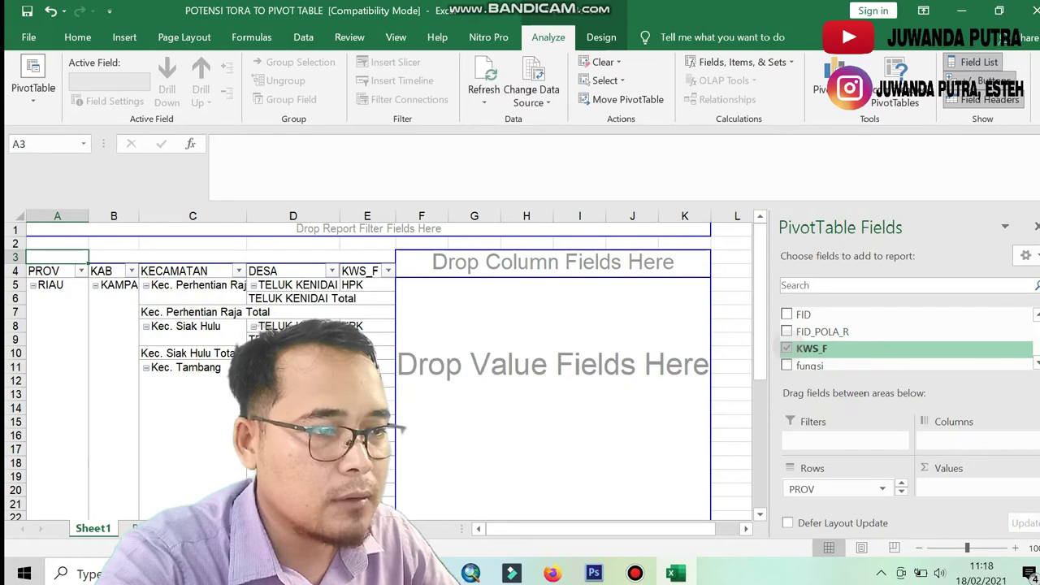
- Add ORDE_III to the PivotTable rows and LUAS_HA as summed values, and close the field list
scroll(894, 357, "down", 1)
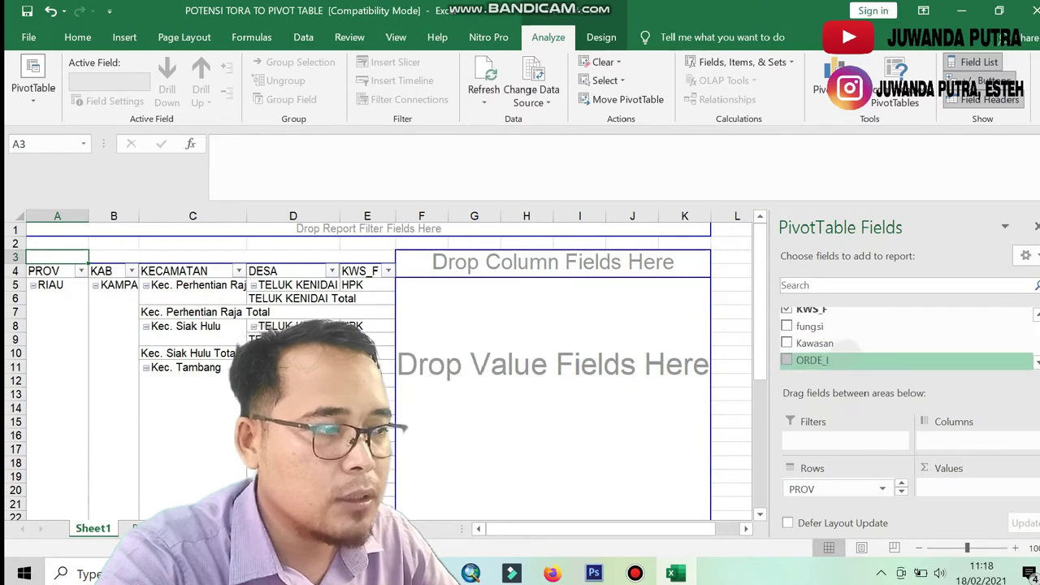
scroll(894, 353, "down", 2)
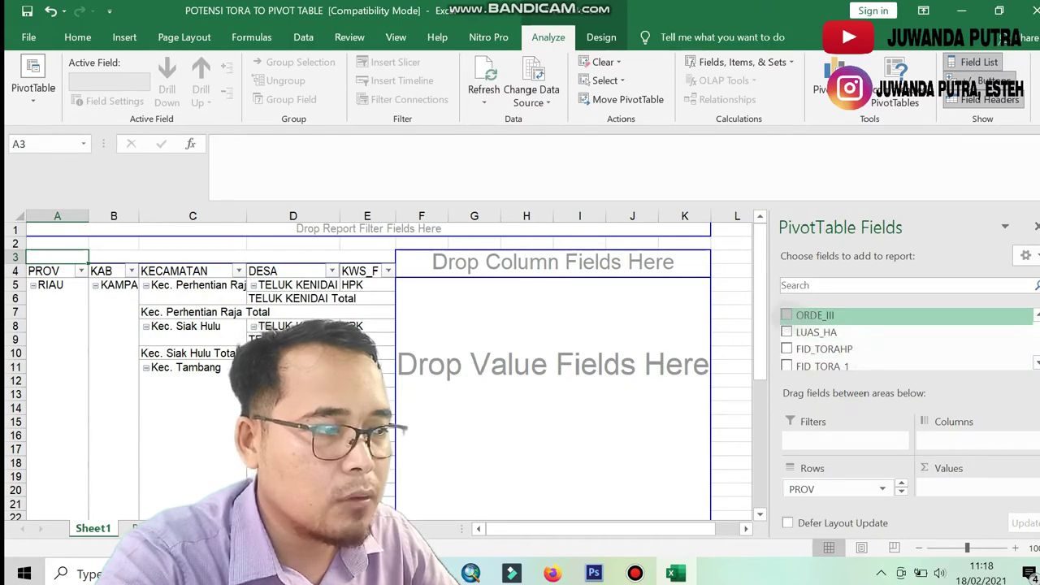
left_click(786, 314)
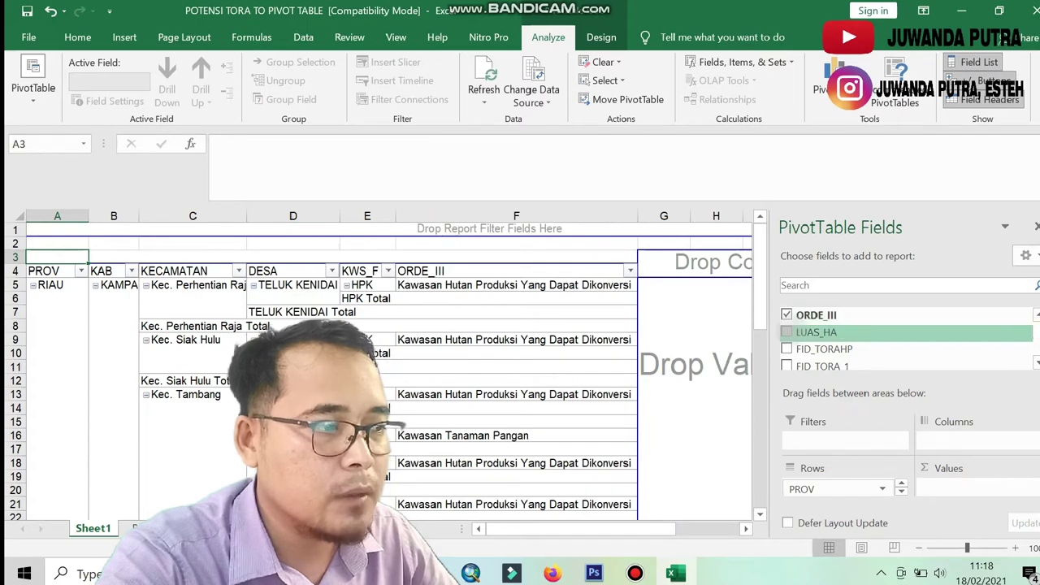
left_click(786, 331)
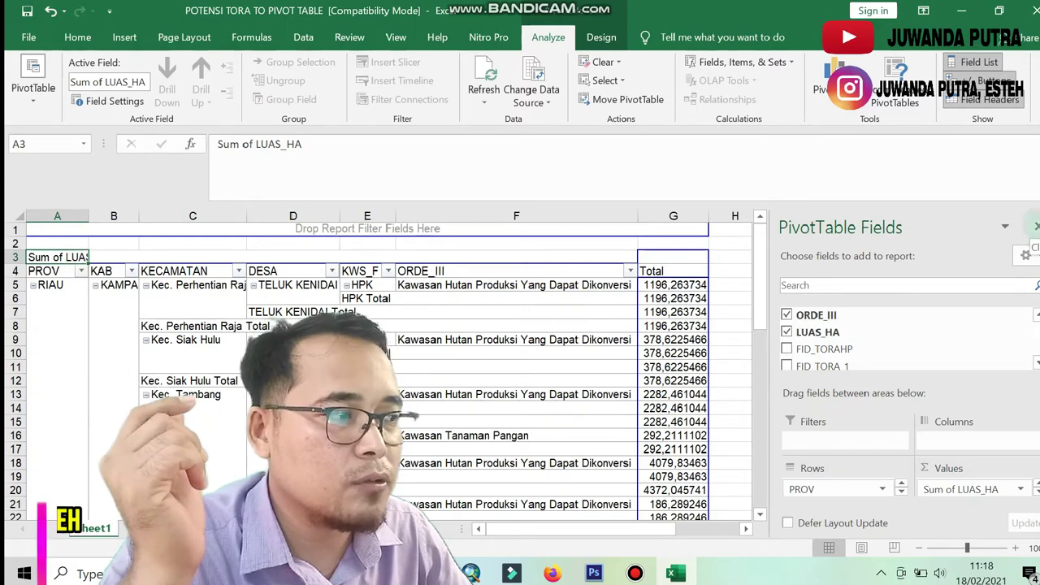
left_click(1036, 225)
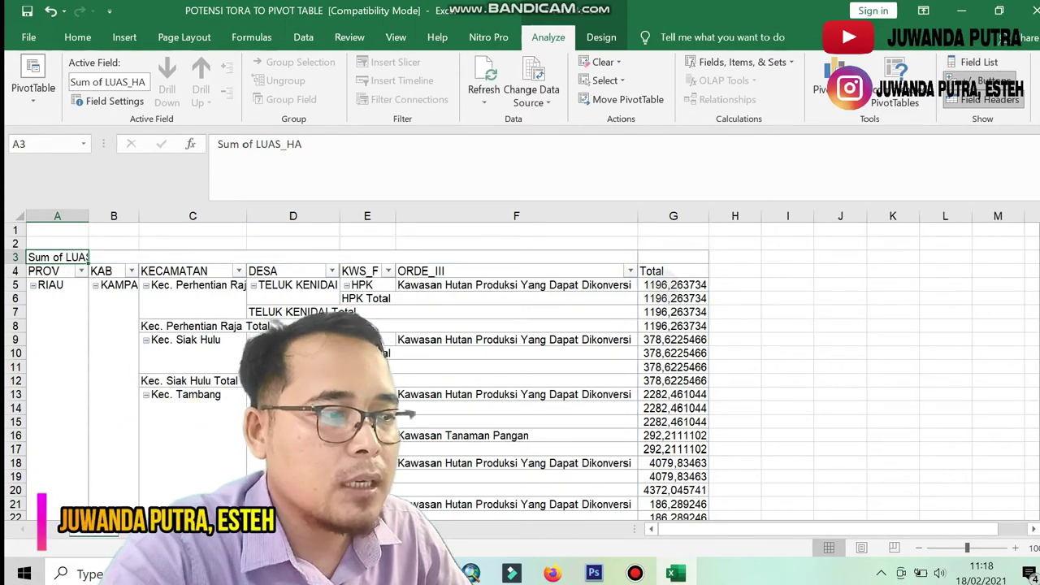
- Reduce the PivotTable's Total values in column G, from G5 to the grand total, to two decimal places
left_click_drag(673, 284, 704, 492)
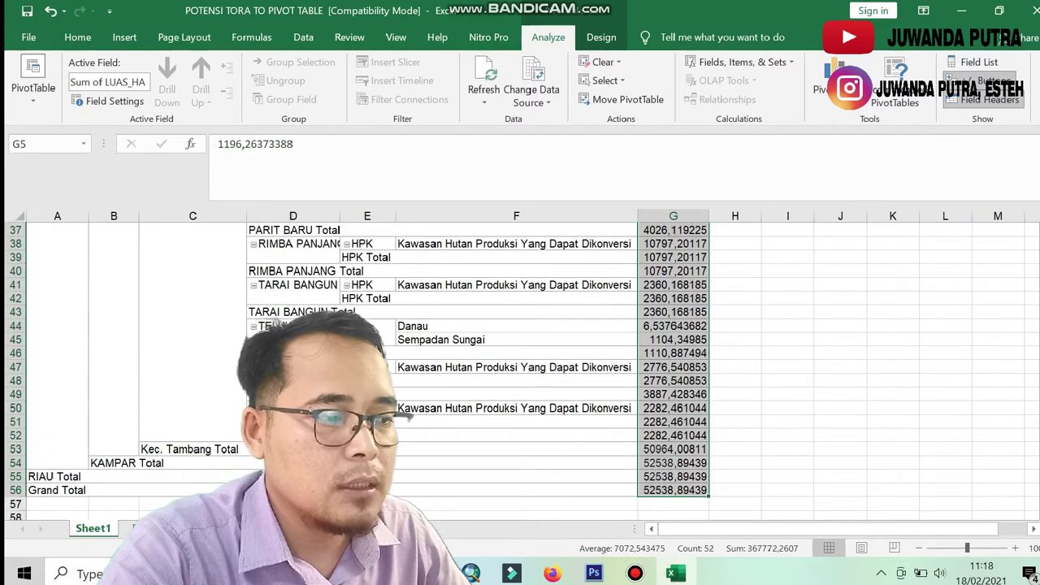
right_click(677, 287)
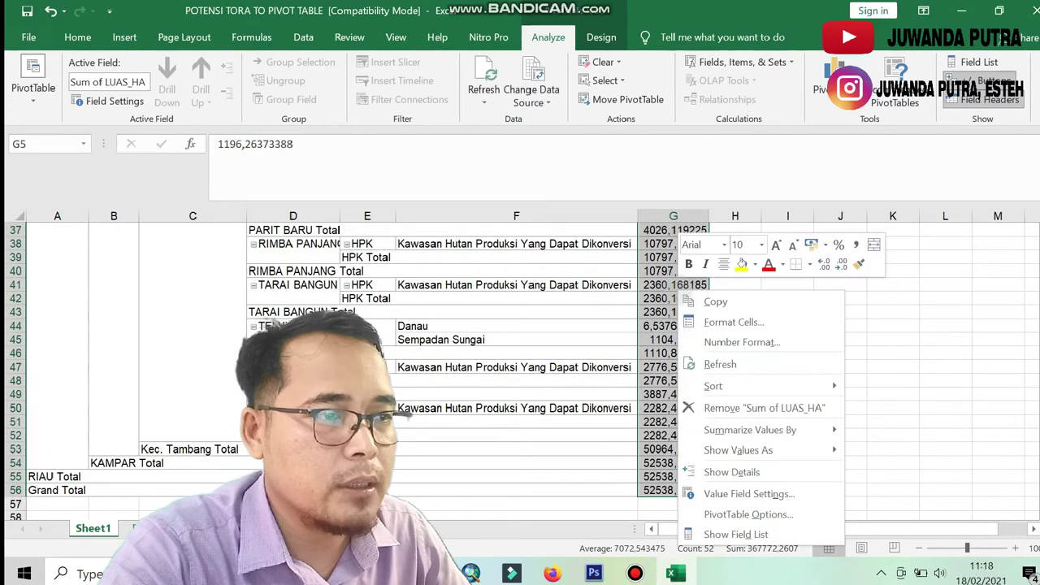
left_click(841, 264)
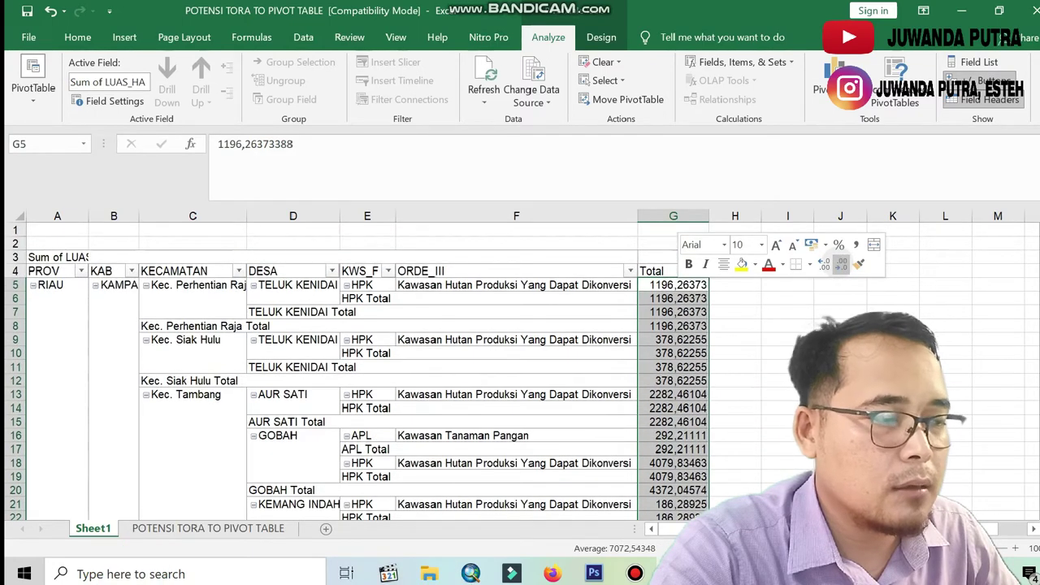
left_click(841, 264)
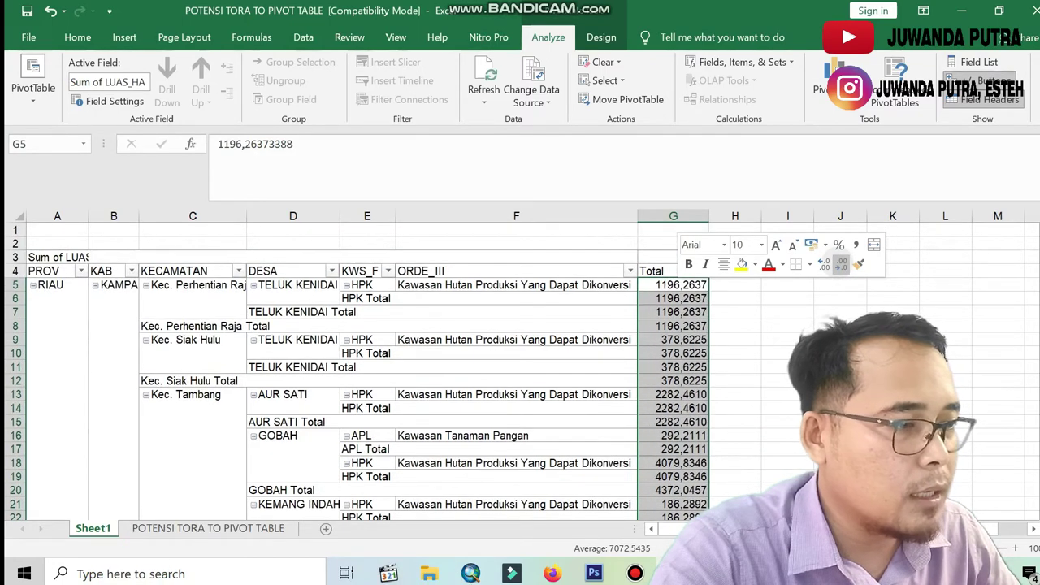
left_click(841, 264)
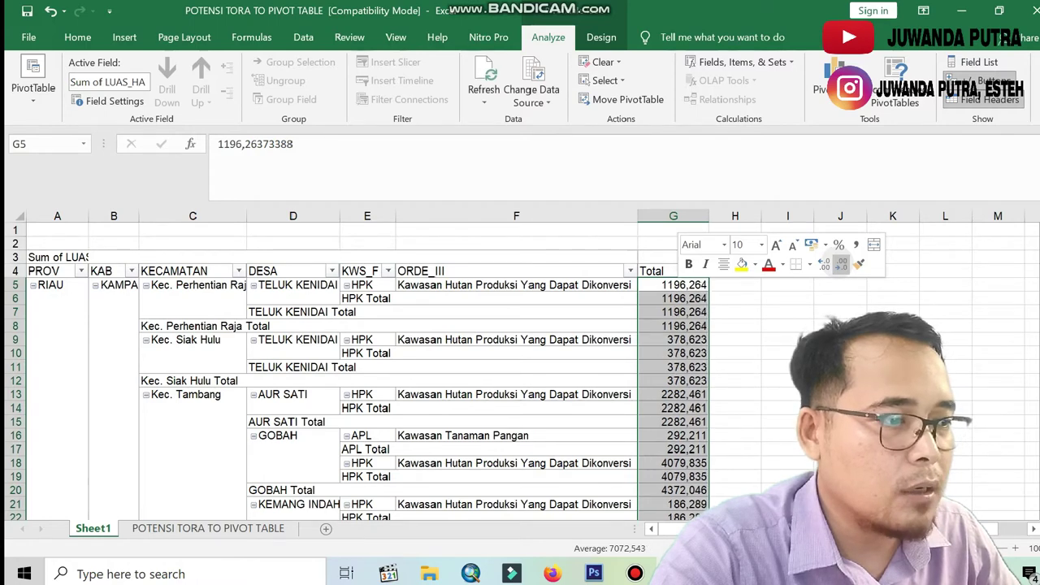
left_click(841, 264)
left_click(788, 340)
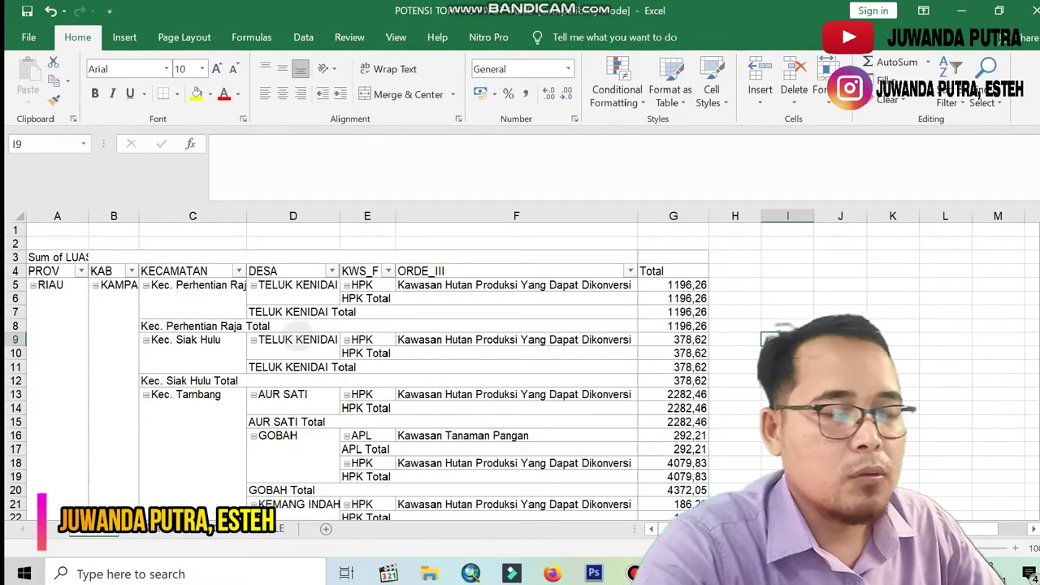
- Widen the PROV and KECAMATAN columns of the PivotTable and turn off the KECAMATAN subtotals
left_click_drag(88, 216, 106, 216)
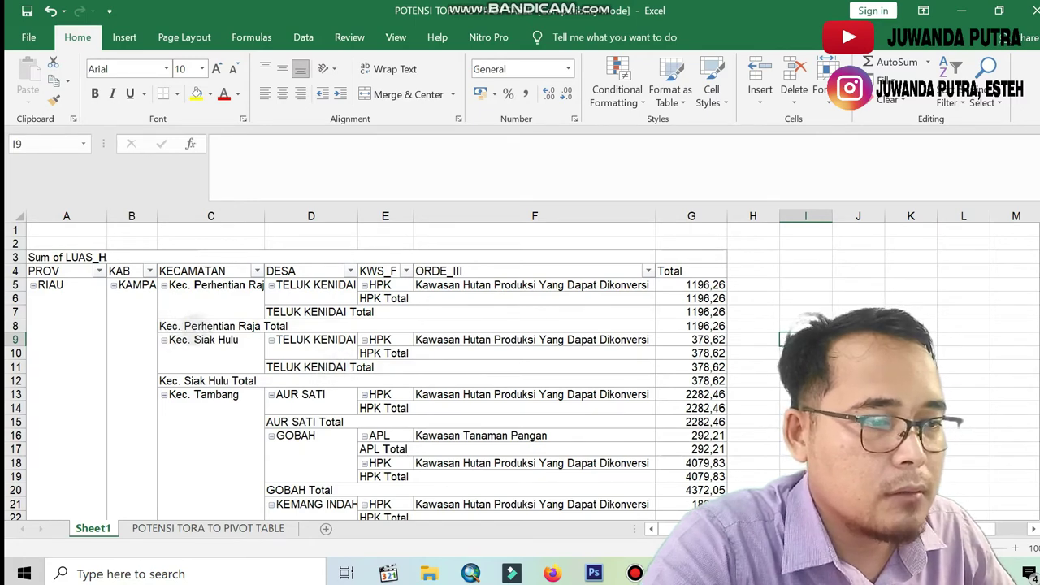
left_click_drag(264, 215, 287, 216)
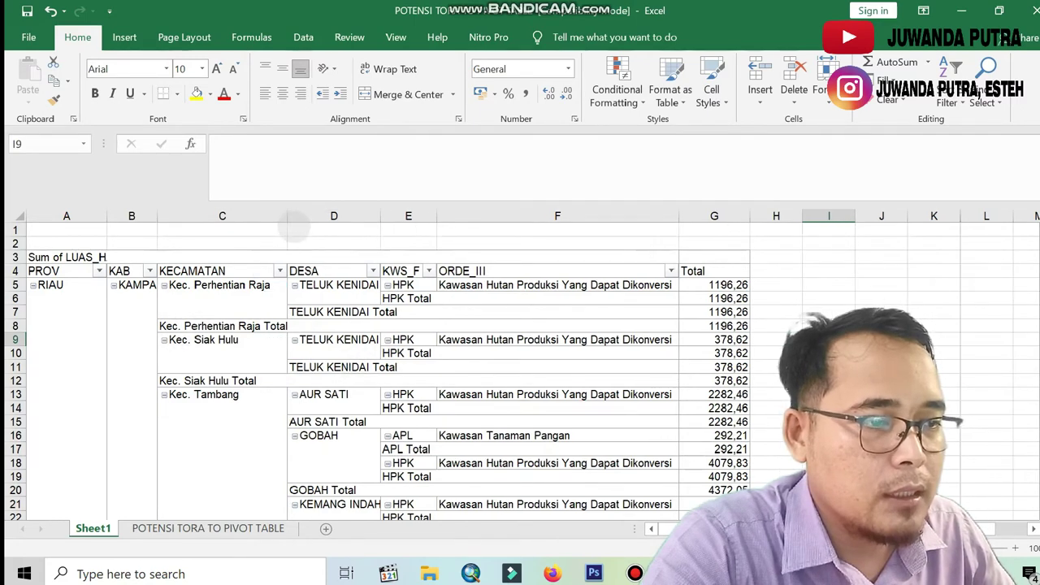
left_click(251, 328)
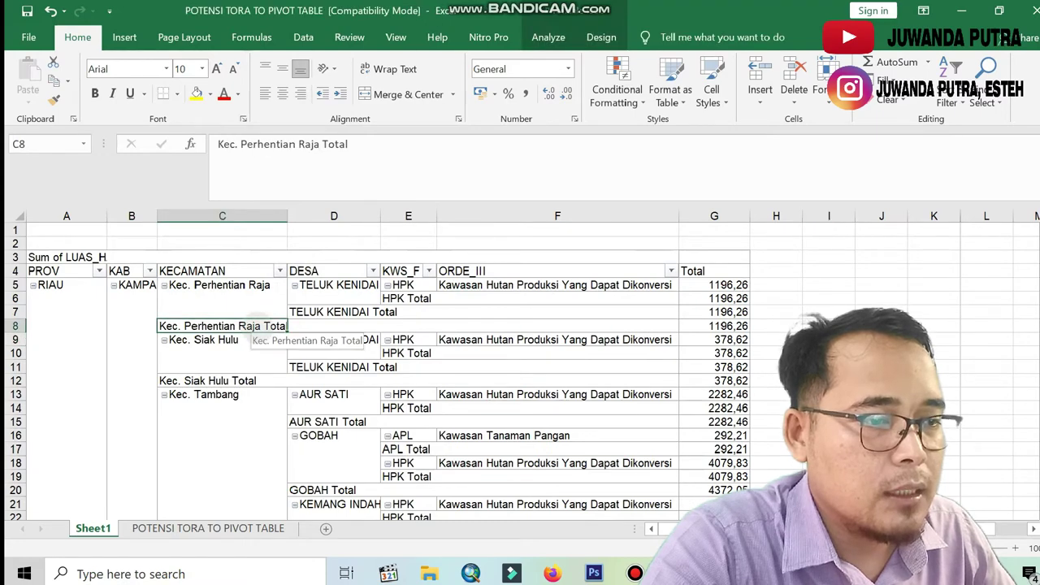
right_click(258, 326)
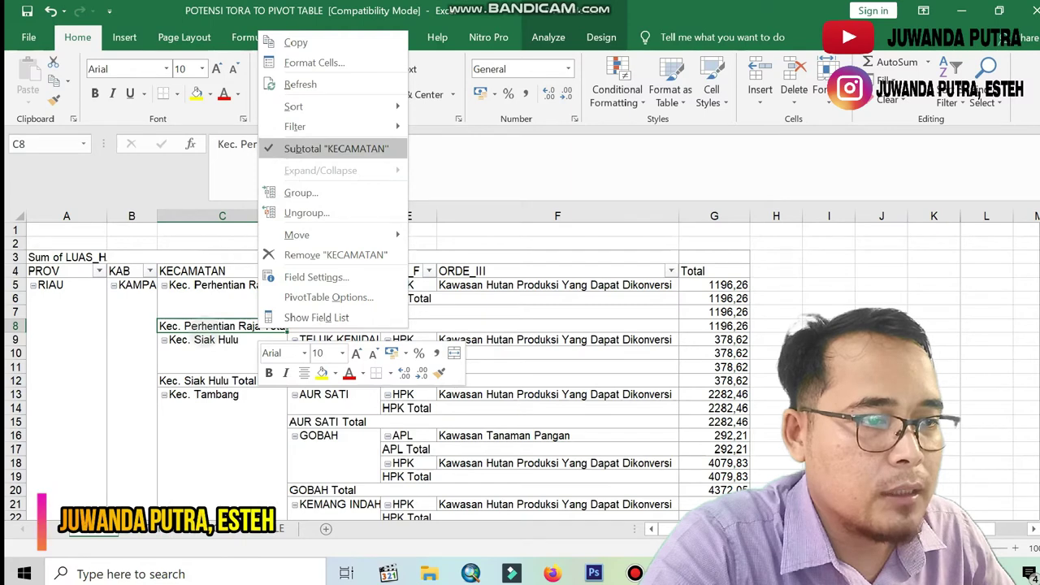
right_click(207, 326)
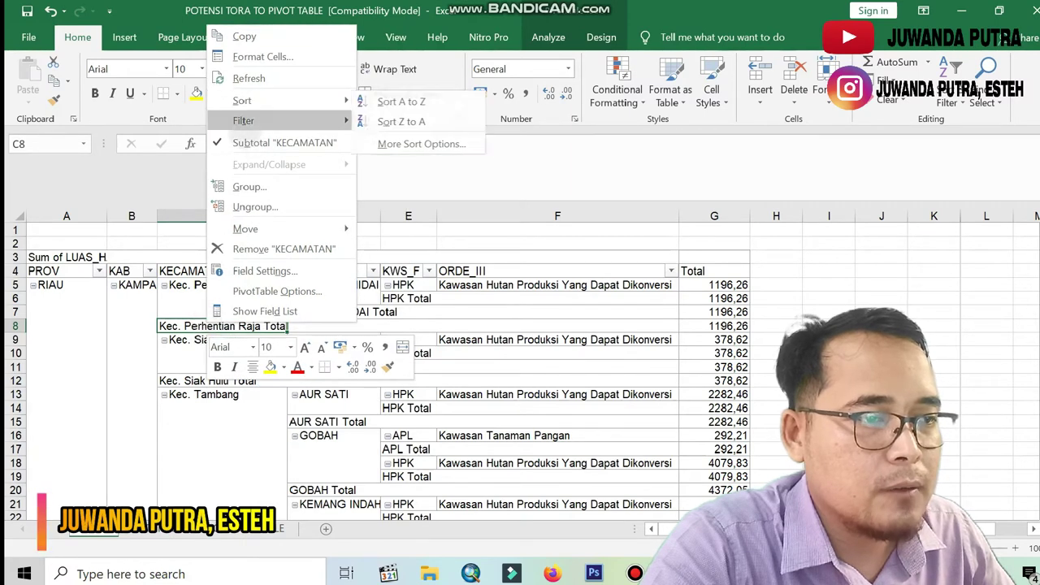
left_click(221, 147)
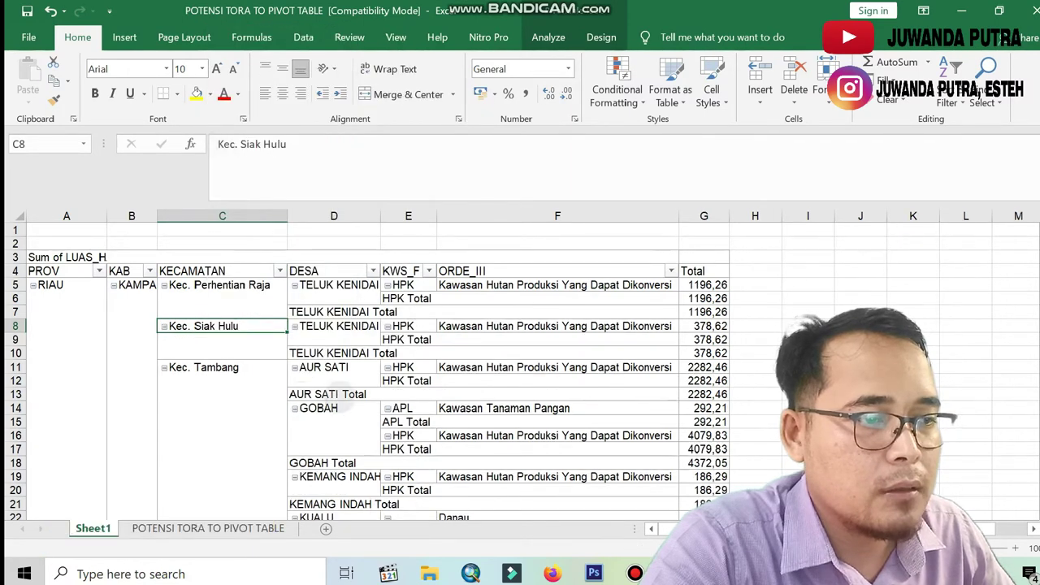
- Turn off the KWS_F subtotals in the PivotTable and widen the KWS_F column
left_click(411, 298)
right_click(412, 299)
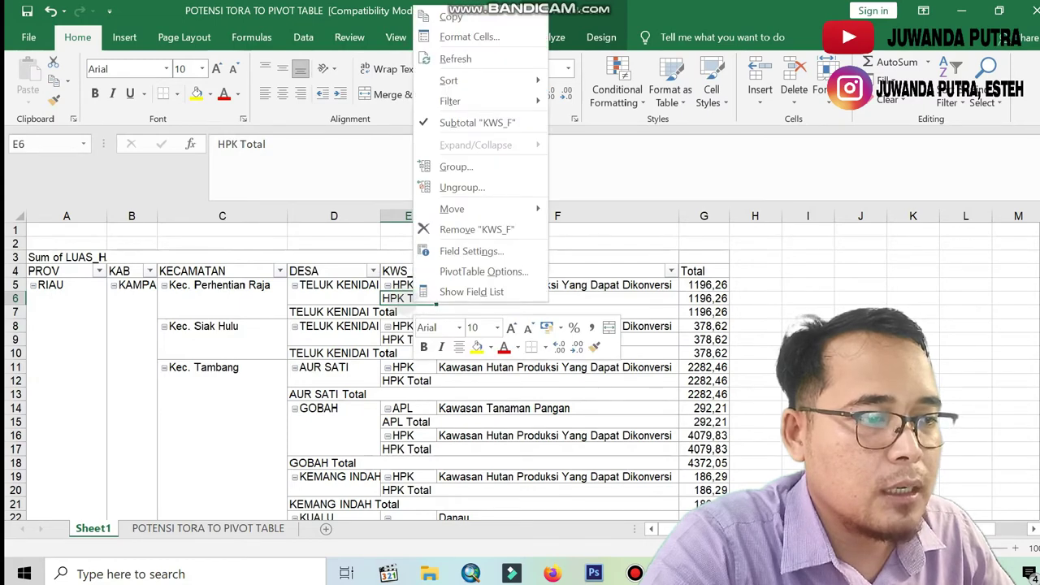
left_click(471, 122)
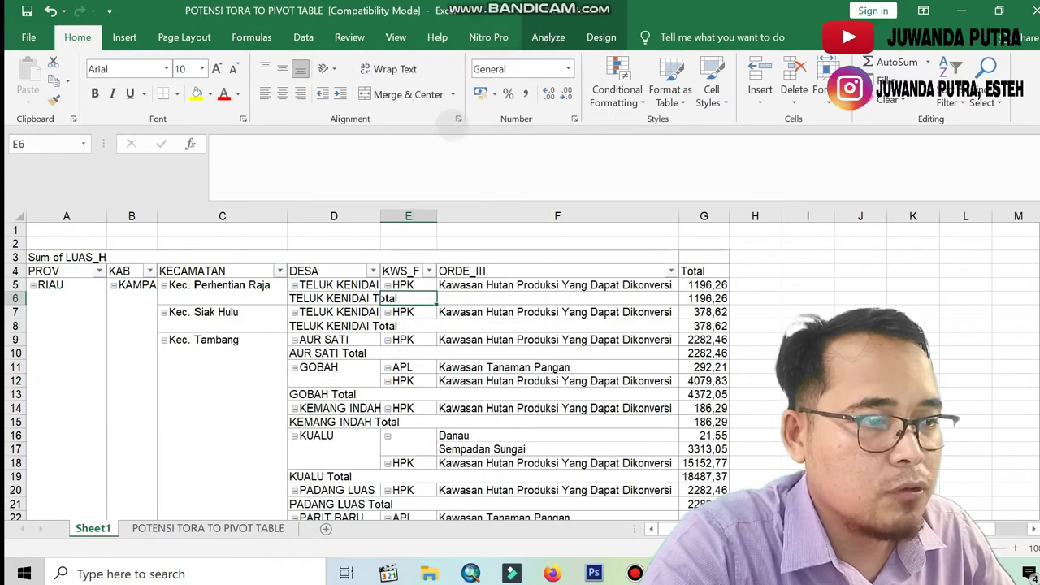
left_click_drag(436, 216, 460, 216)
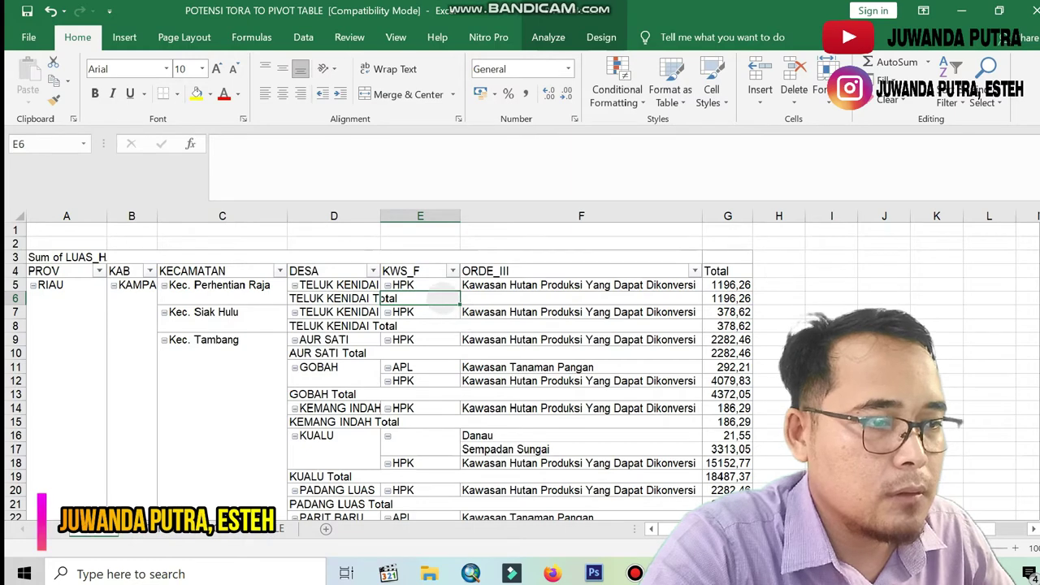
- Turn off the DESA subtotals in the PivotTable and widen the PROV column to fit its contents
left_click(357, 298)
right_click(357, 298)
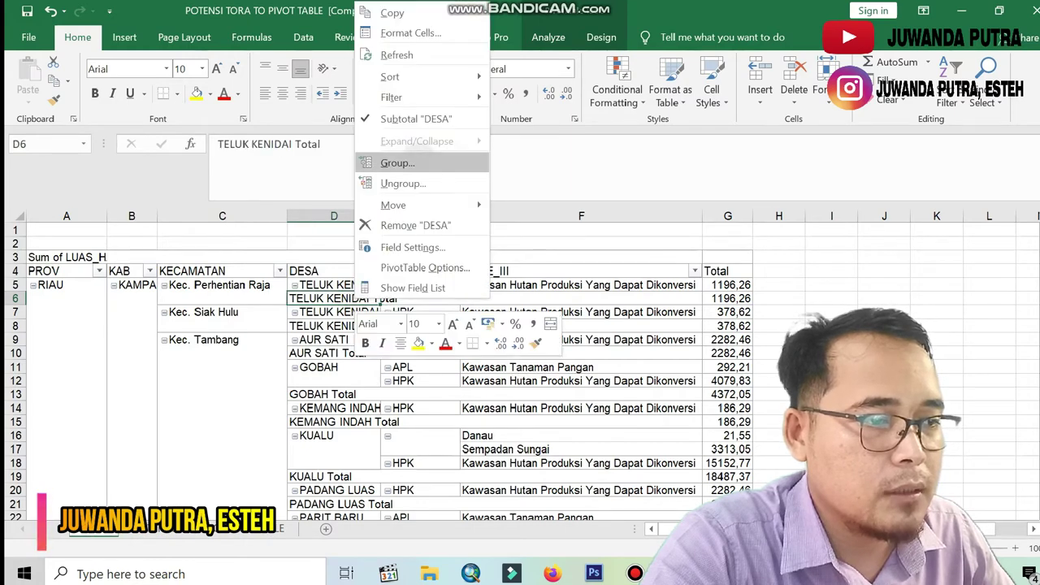
left_click(410, 114)
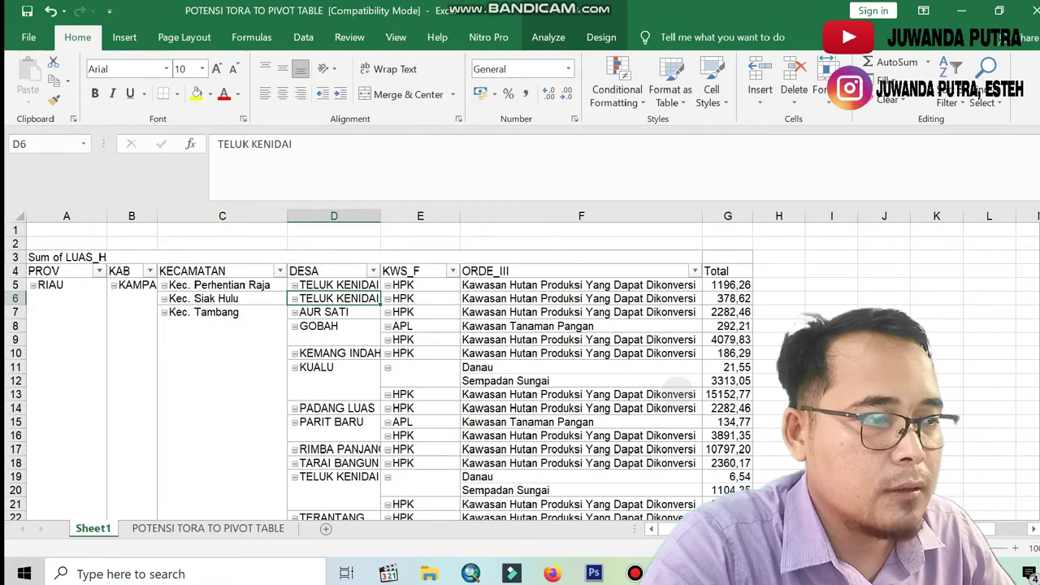
scroll(609, 382, "down", 4)
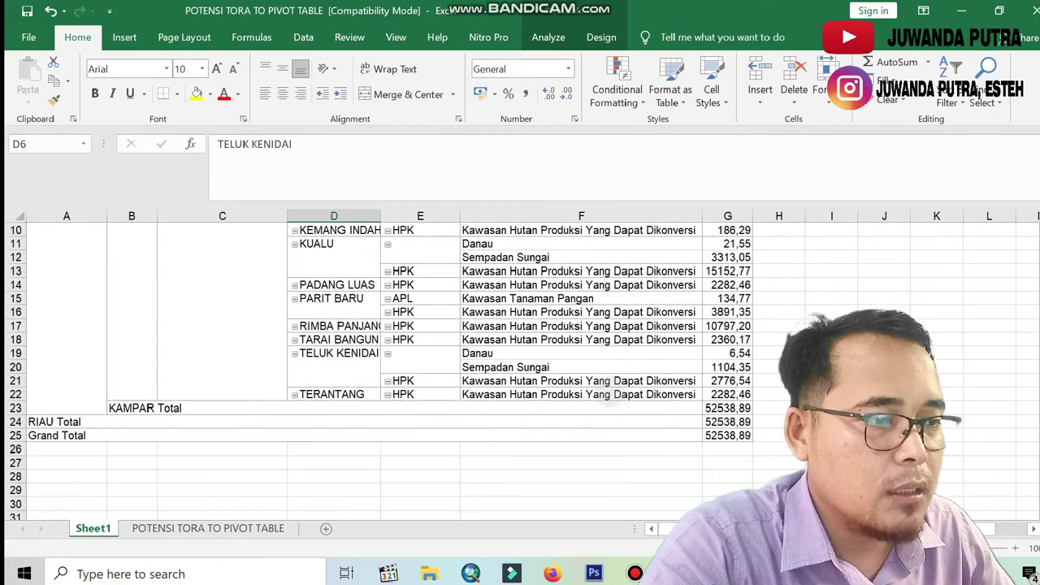
scroll(540, 416, "up", 3)
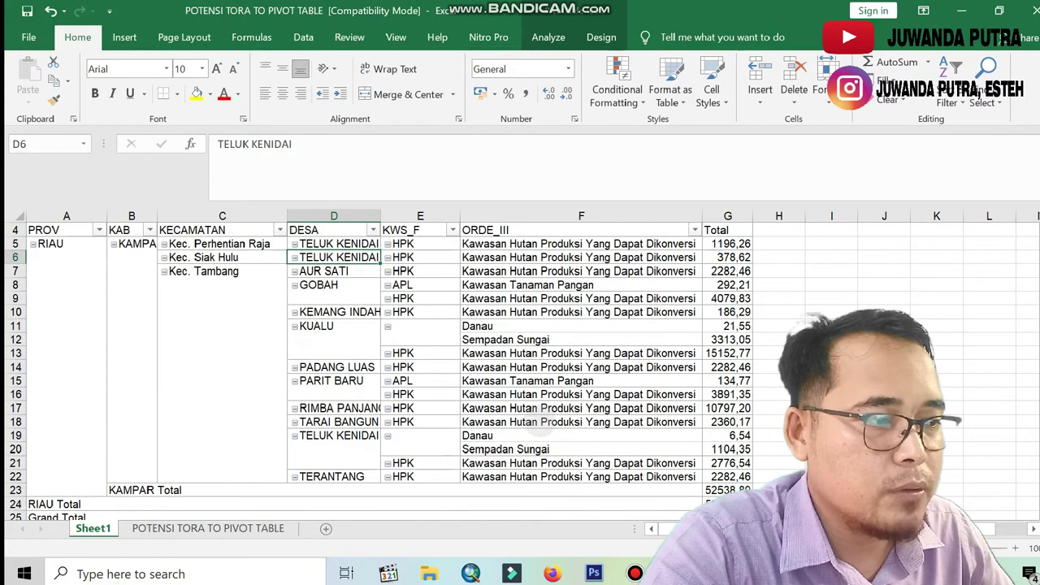
scroll(541, 421, "down", 3)
scroll(538, 422, "up", 4)
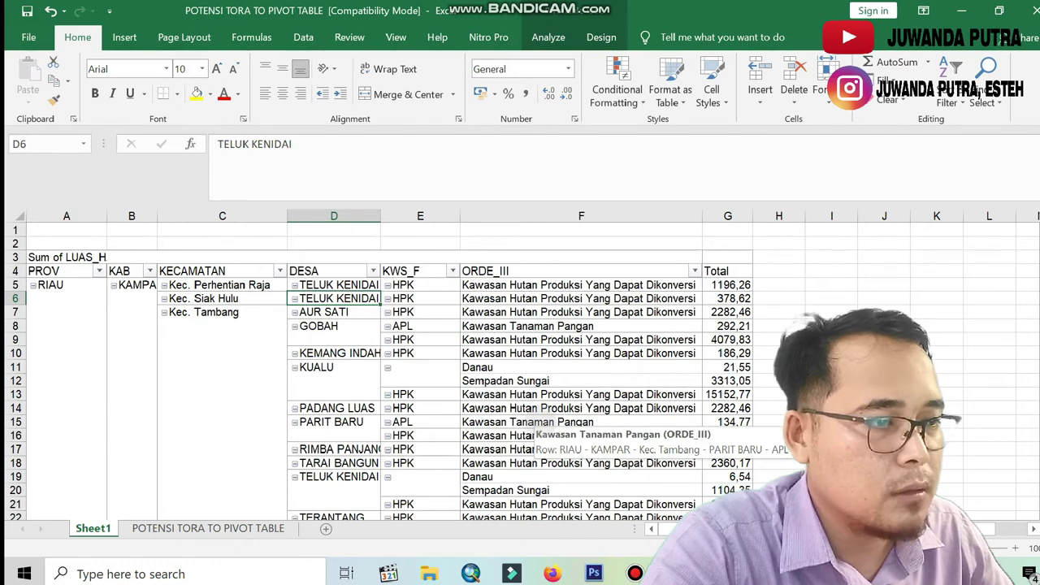
double_click(106, 216)
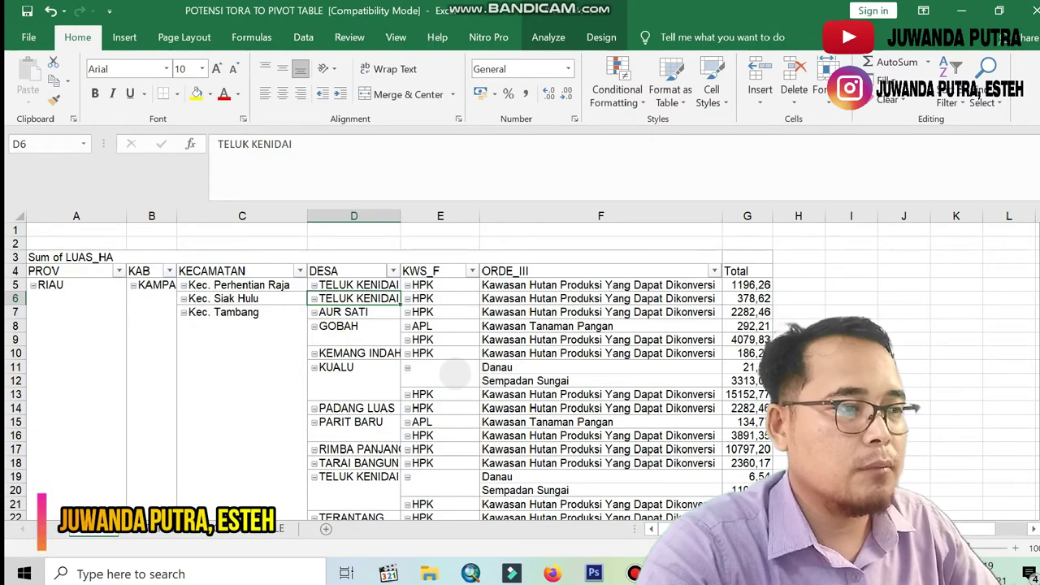
- Review the simplified PivotTable from its headers down to the KAMPAR, RIAU and grand total rows
scroll(455, 374, "down", 1)
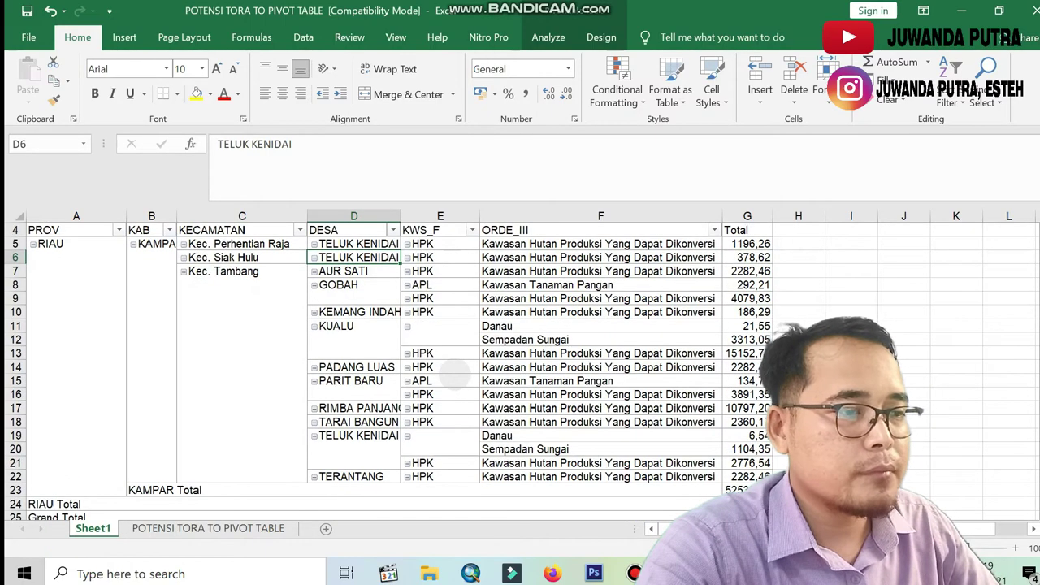
scroll(455, 375, "up", 1)
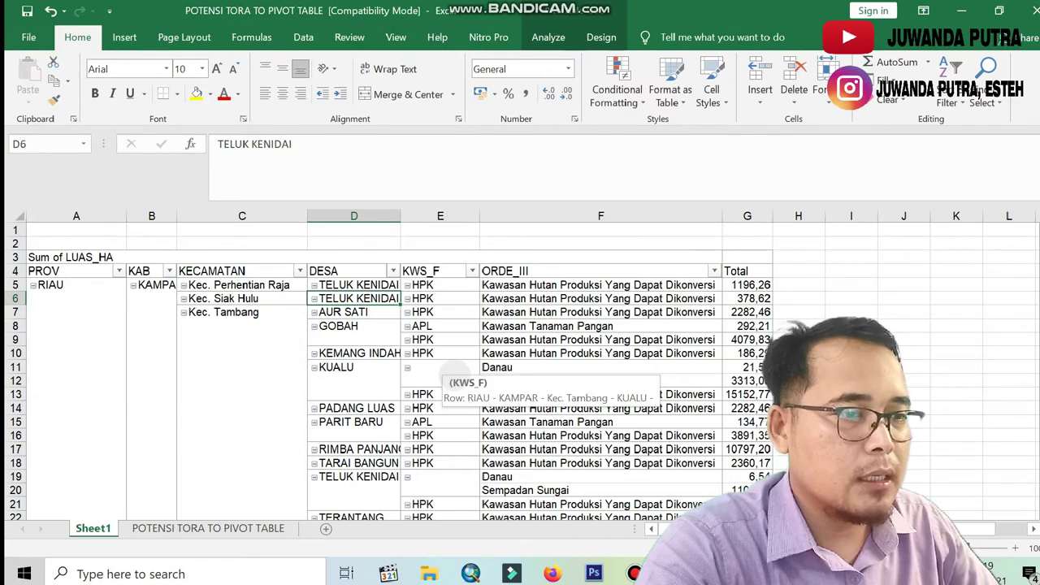
left_click(449, 247)
left_click(798, 298)
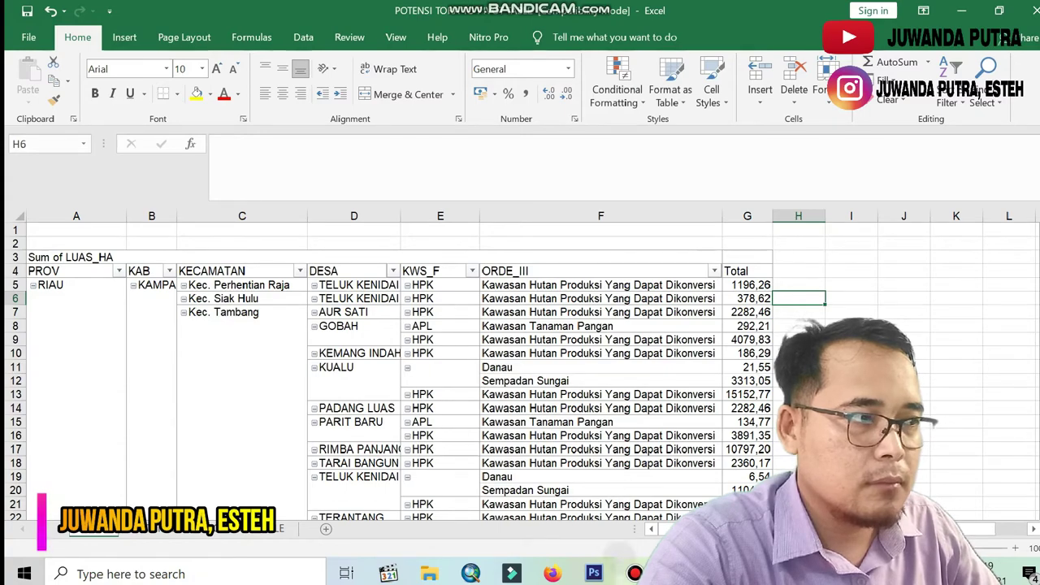
scroll(390, 400, "down", 4)
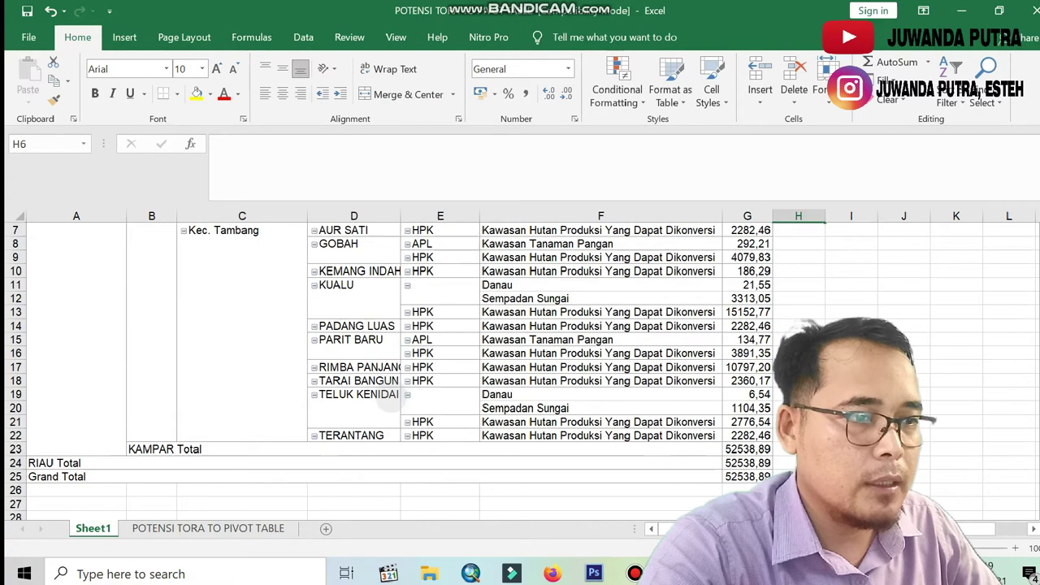
scroll(390, 398, "up", 4)
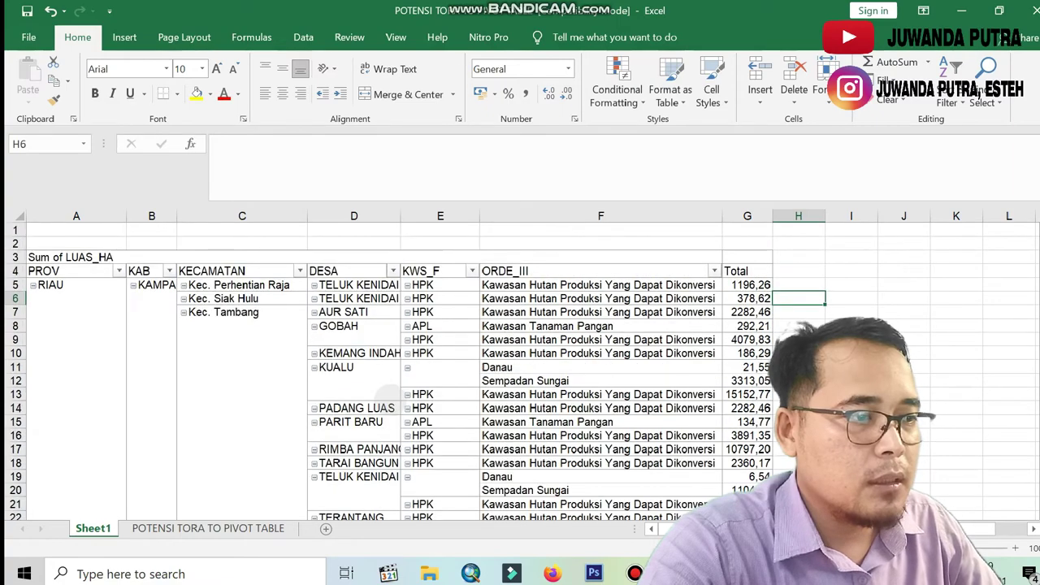
scroll(390, 398, "down", 3)
scroll(390, 398, "up", 3)
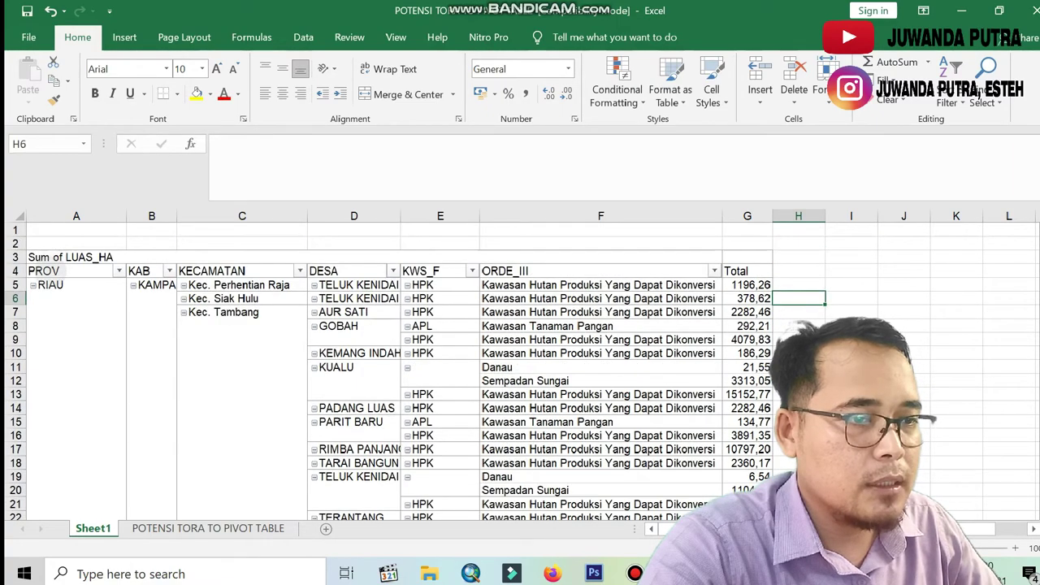
scroll(408, 374, "down", 3)
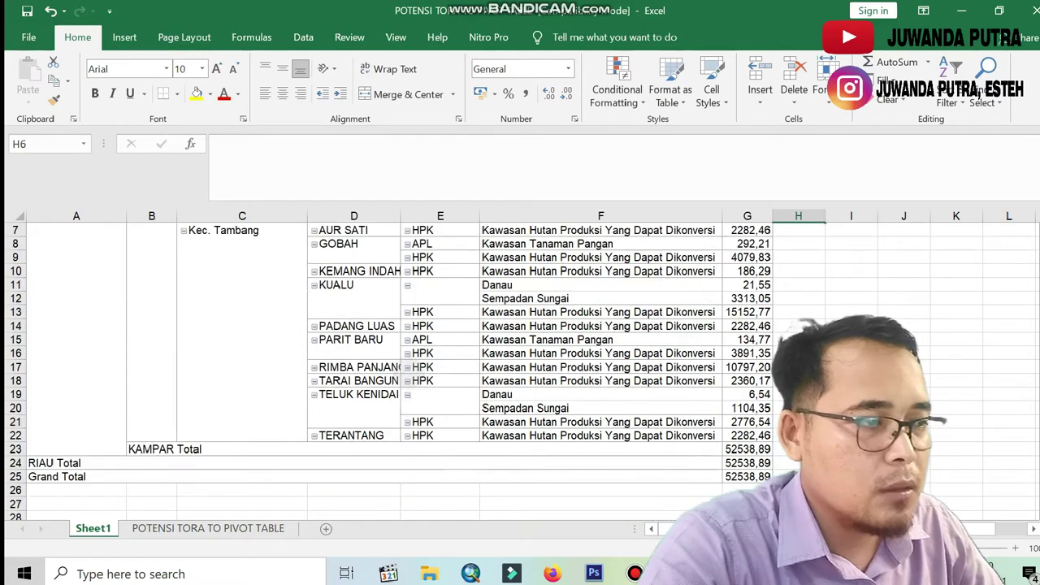
scroll(405, 482, "up", 3)
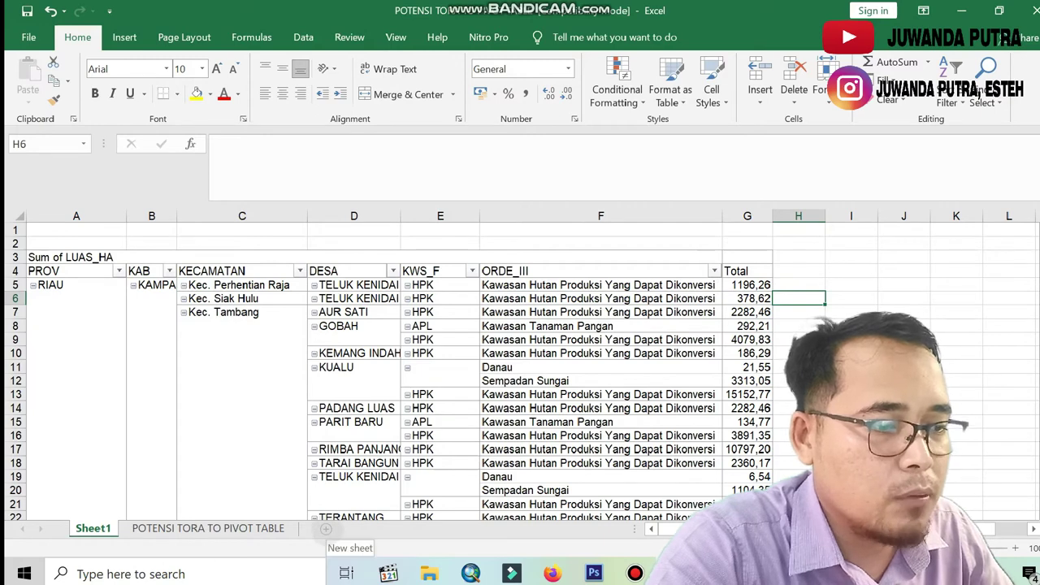
- Add a new blank worksheet to the workbook and return to the PivotTable on Sheet1
left_click(325, 529)
left_click(93, 528)
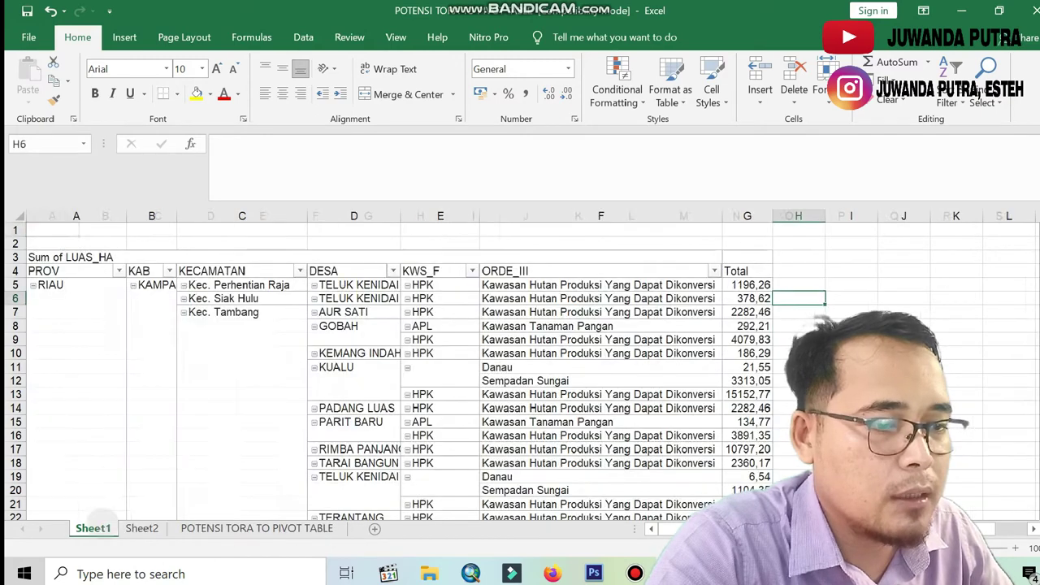
left_click_drag(78, 273, 149, 292)
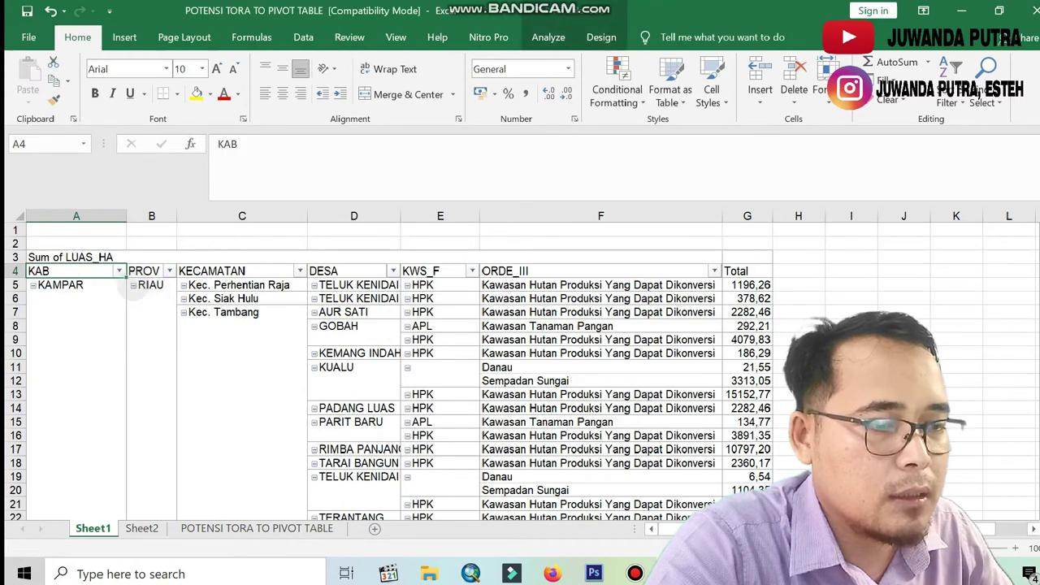
key("ctrl+z")
left_click(904, 285)
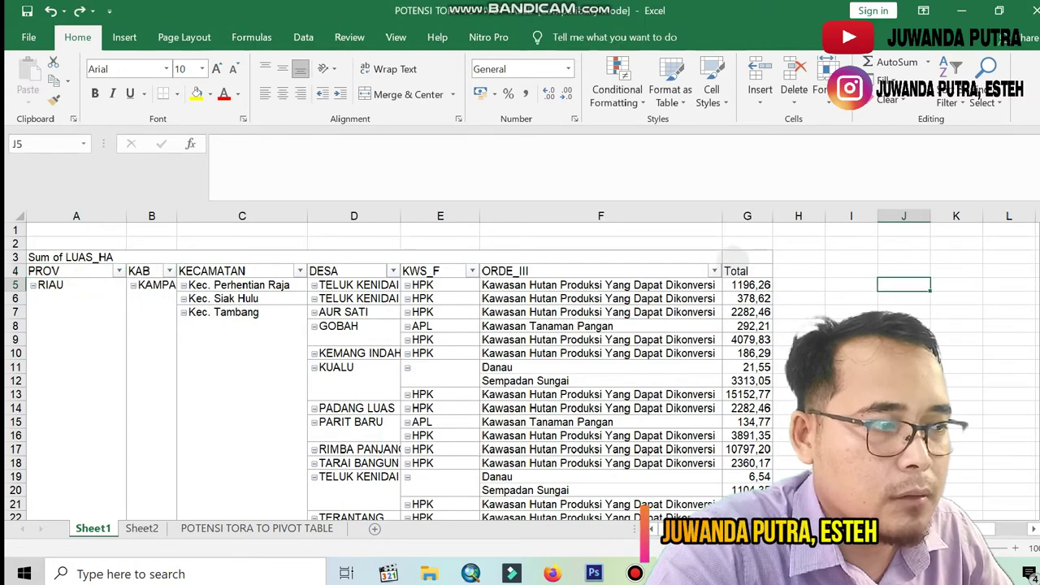
- Copy the PivotTable range A4:G25, from the headers to the Grand Total, and paste it into Sheet2 starting at cell B4
left_click_drag(747, 271, 32, 465)
scroll(391, 366, "up", 3)
scroll(390, 366, "down", 3)
scroll(390, 365, "down", 1)
scroll(390, 366, "up", 1)
scroll(390, 365, "down", 1)
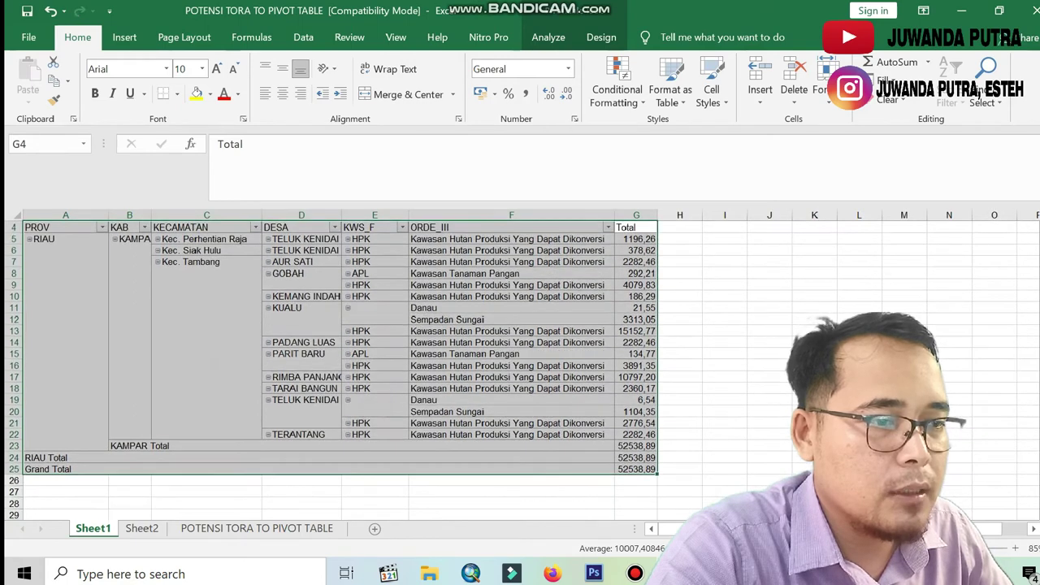
key("ctrl+c")
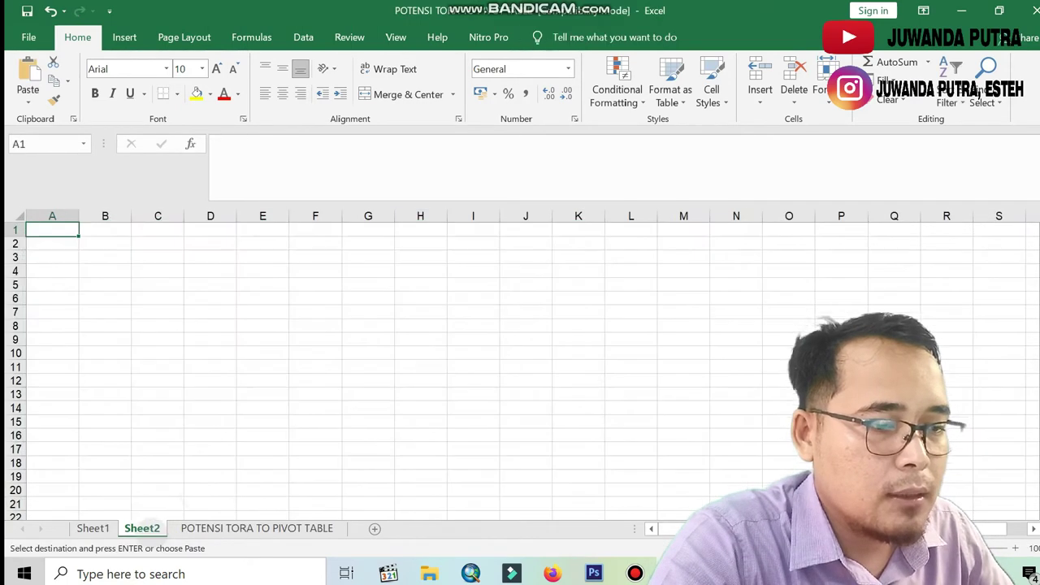
left_click(143, 528)
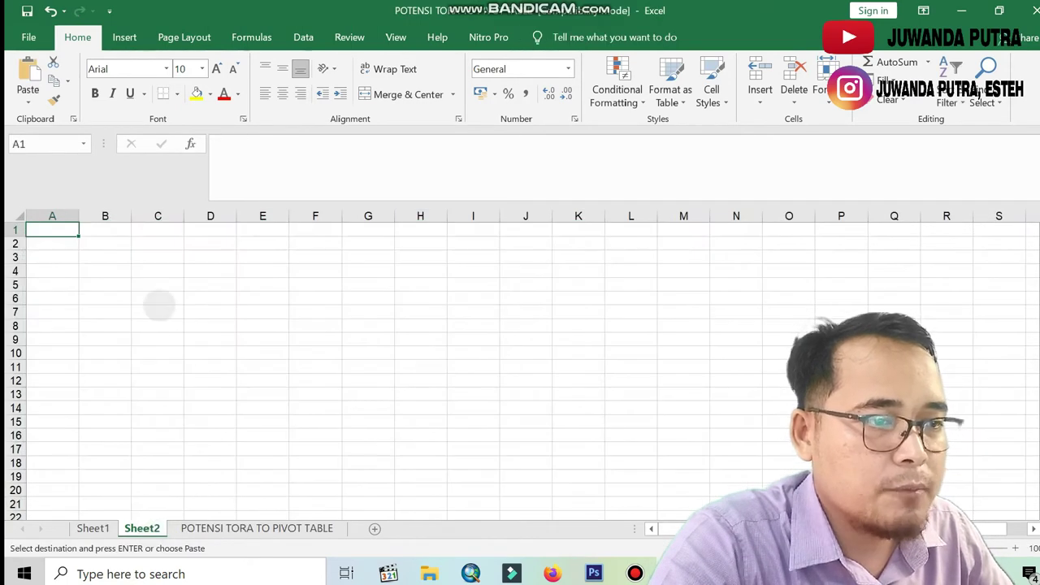
left_click(104, 270)
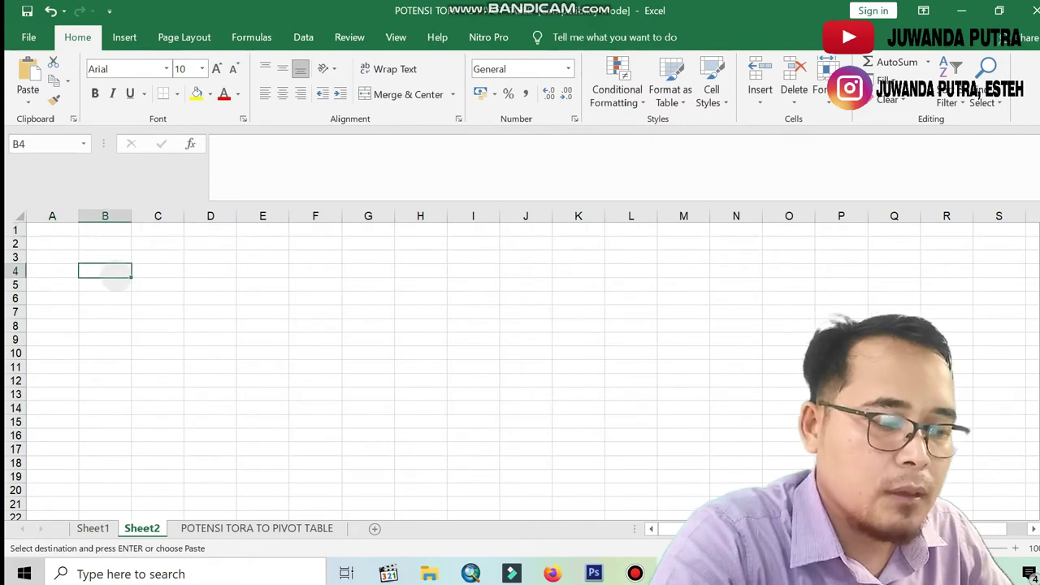
key("ctrl+v")
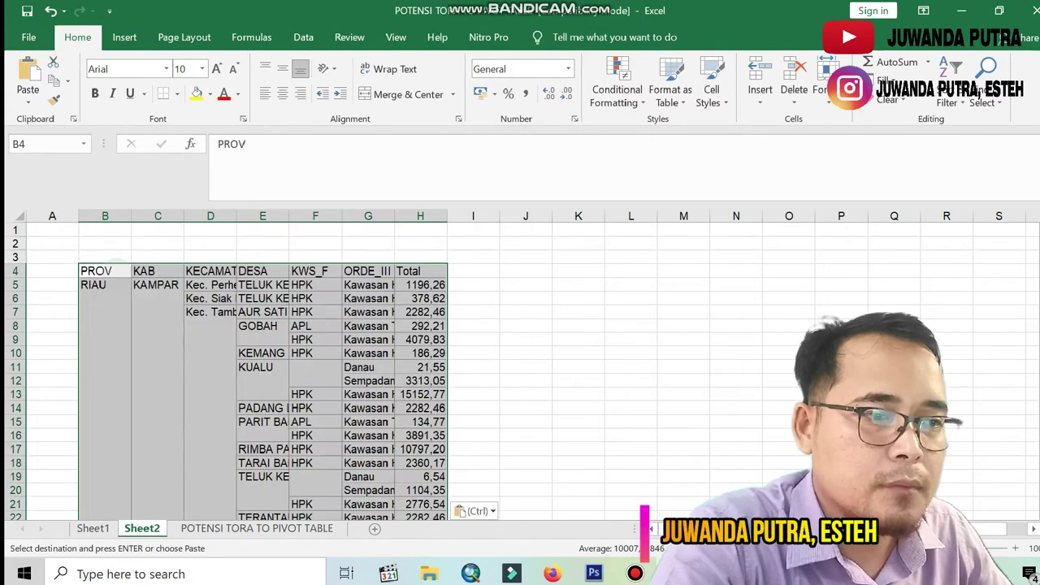
- Widen the KECAMATAN, DESA and ORDE_III columns of the pasted table on Sheet2 so their text fits
scroll(520, 365, "down", 2)
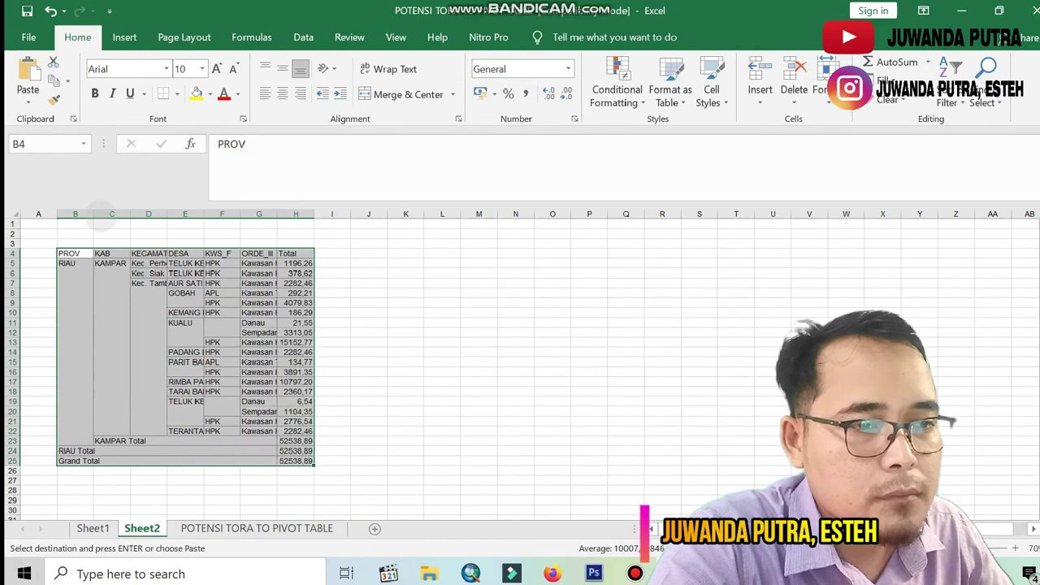
left_click_drag(167, 213, 313, 214)
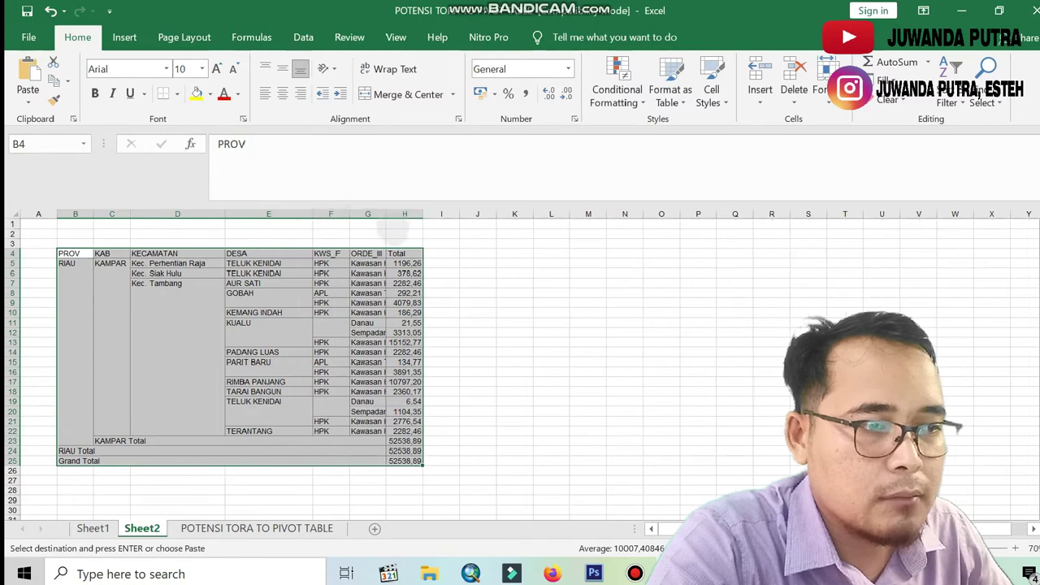
left_click_drag(386, 214, 529, 213)
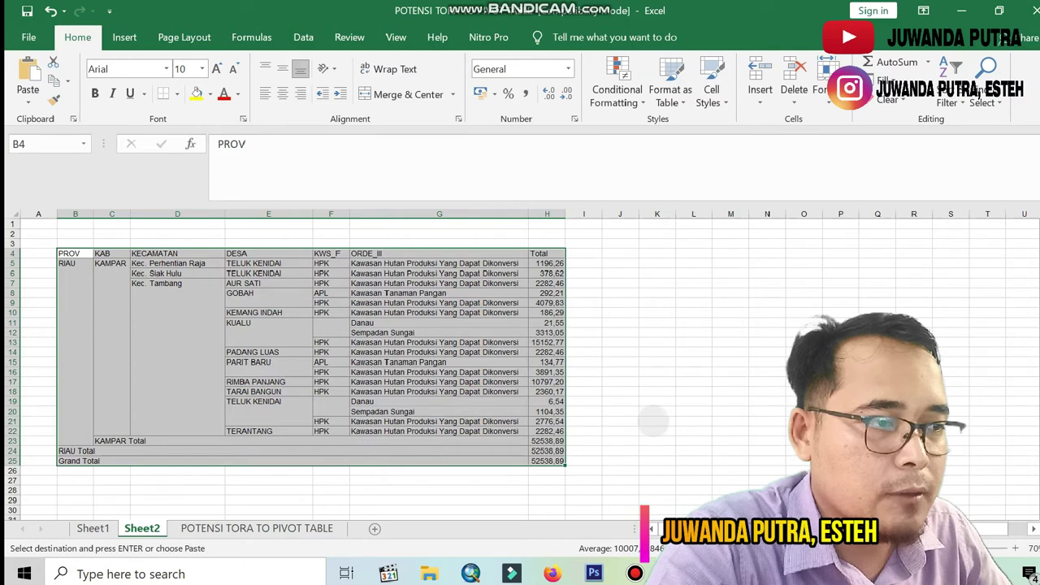
- Make the header row B4:H4 of the pasted table bold and centered
left_click(656, 421)
left_click_drag(65, 253, 553, 254)
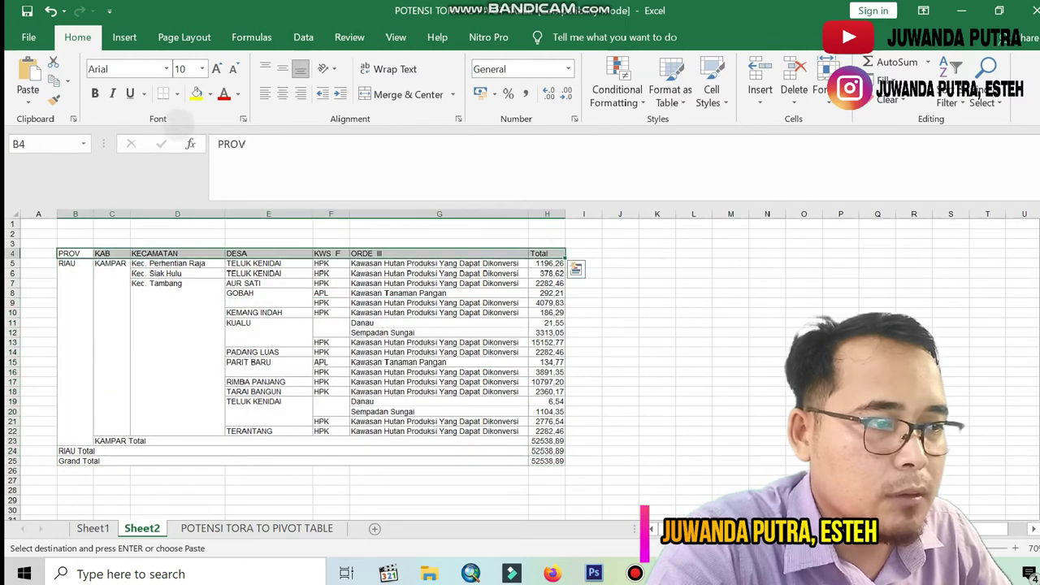
left_click(94, 94)
left_click(282, 93)
left_click(699, 372)
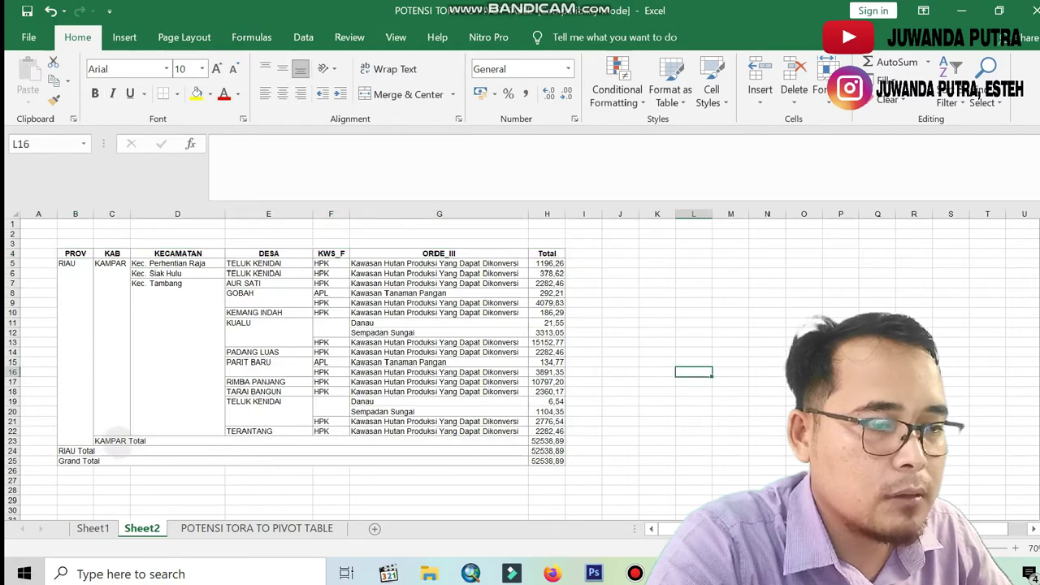
- Make the KAMPAR Total, RIAU Total and Grand Total rows bold, including their labels and total values
right_click(118, 443)
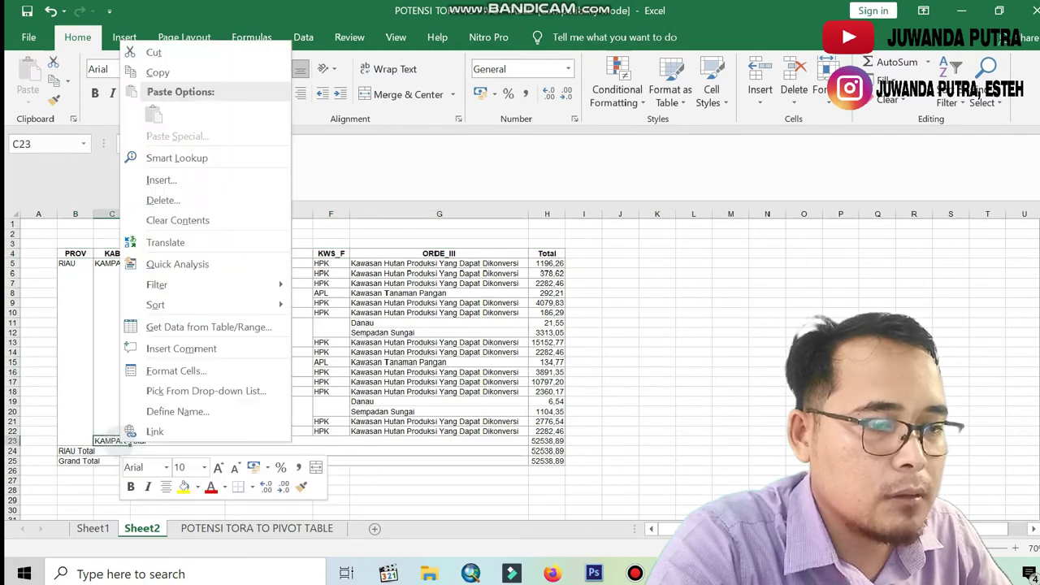
left_click(124, 442)
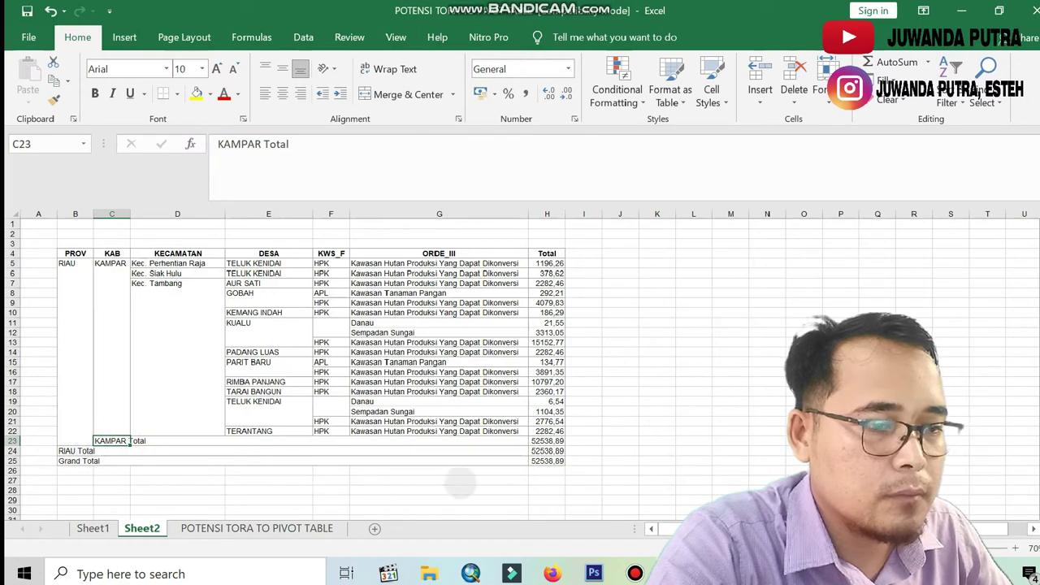
left_click(432, 481)
left_click_drag(114, 441, 561, 461)
left_click(94, 93)
left_click(114, 479)
left_click_drag(77, 451, 516, 462)
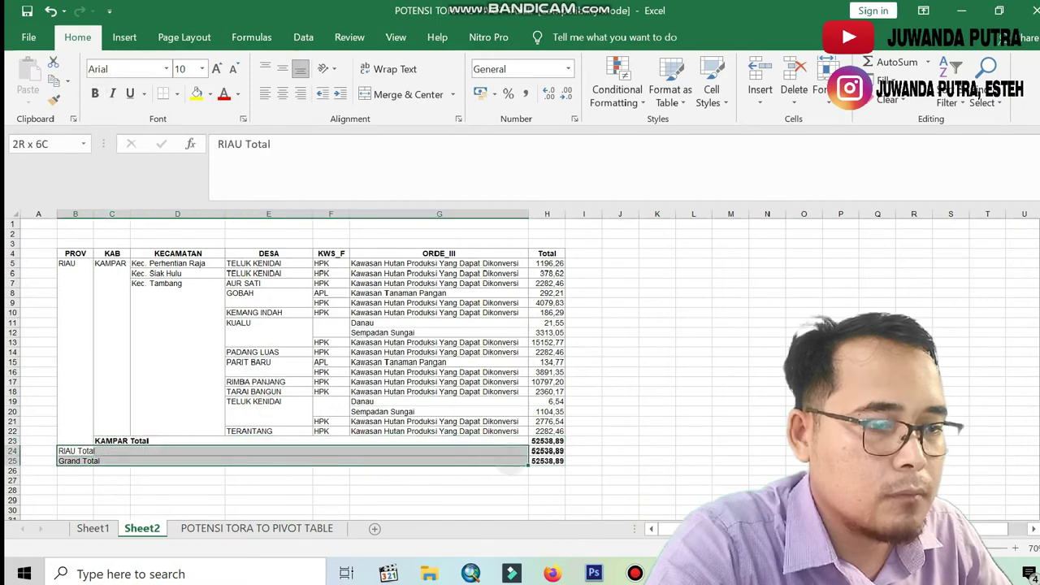
left_click(94, 94)
left_click(730, 302)
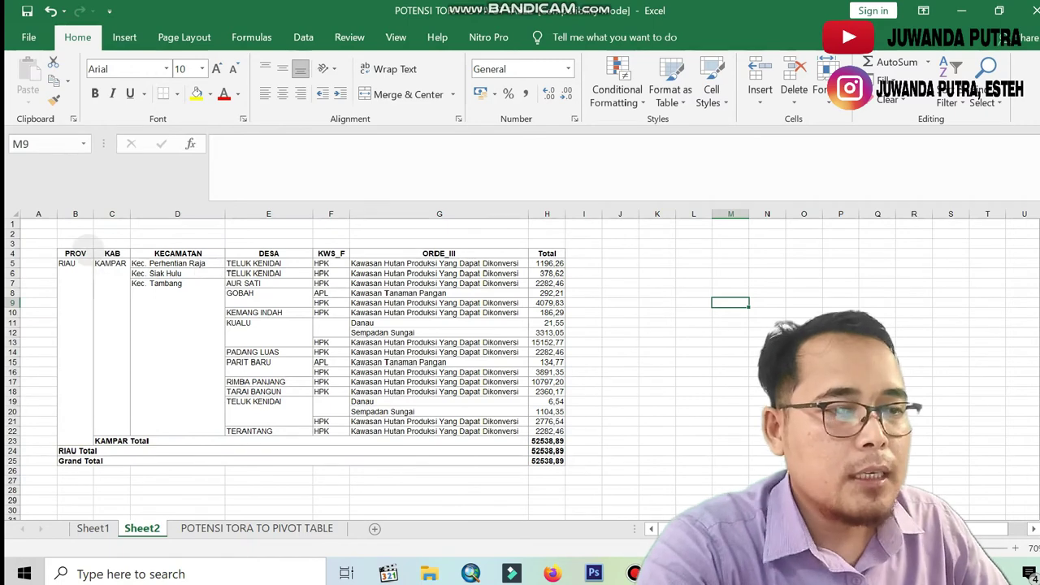
- Add borders to all cells of the table and merge B5:B23 into one RIAU cell, centered horizontally and vertically
left_click_drag(75, 254, 410, 465)
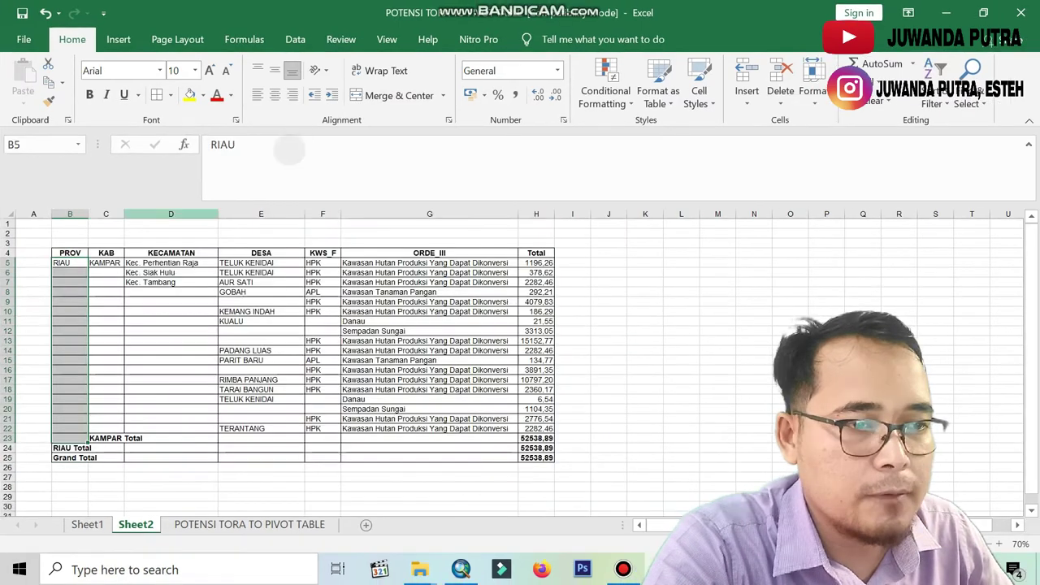
left_click(171, 379)
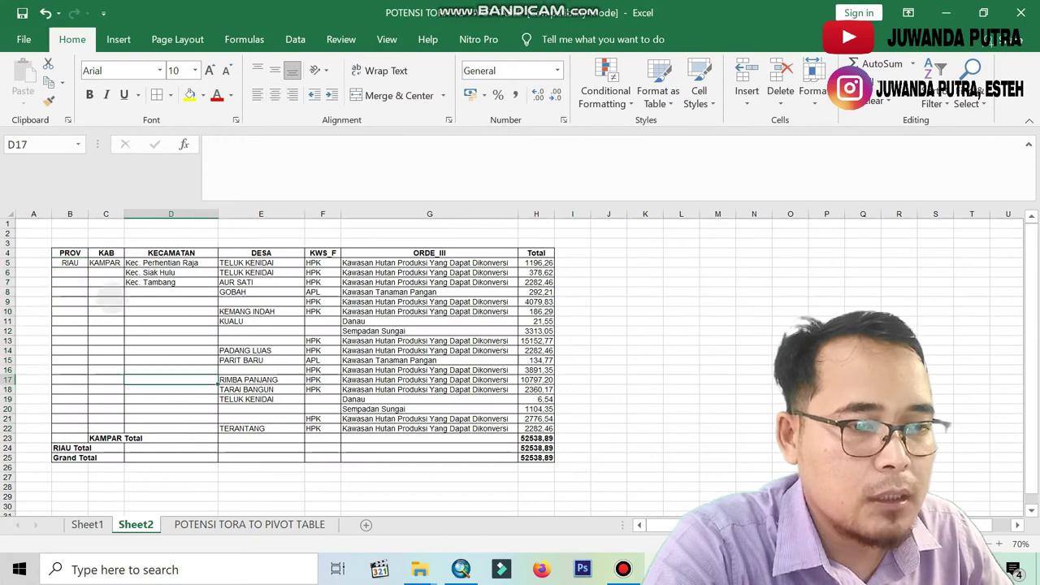
left_click_drag(70, 429, 70, 264)
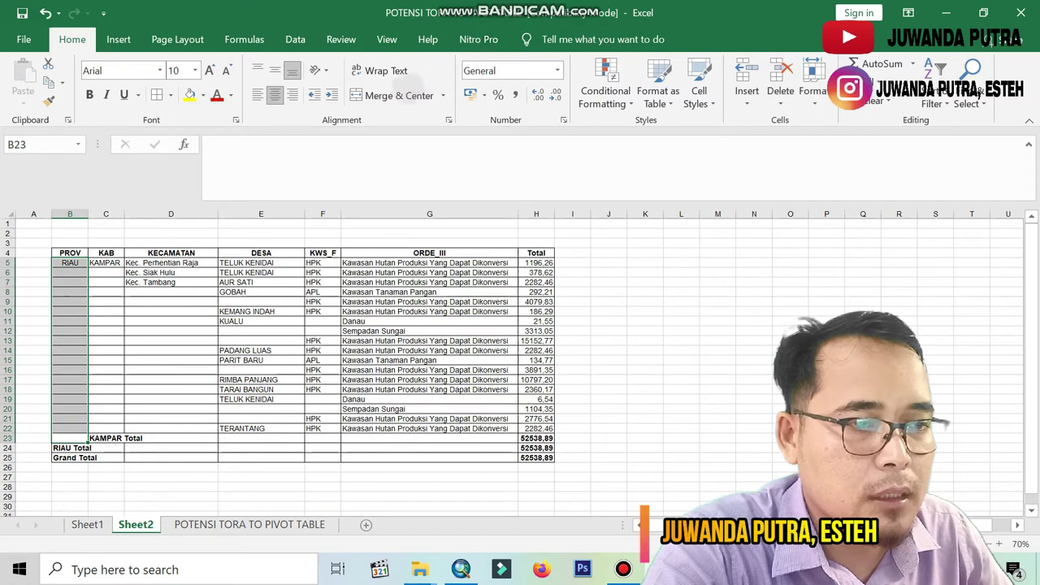
left_click(394, 95)
left_click(275, 69)
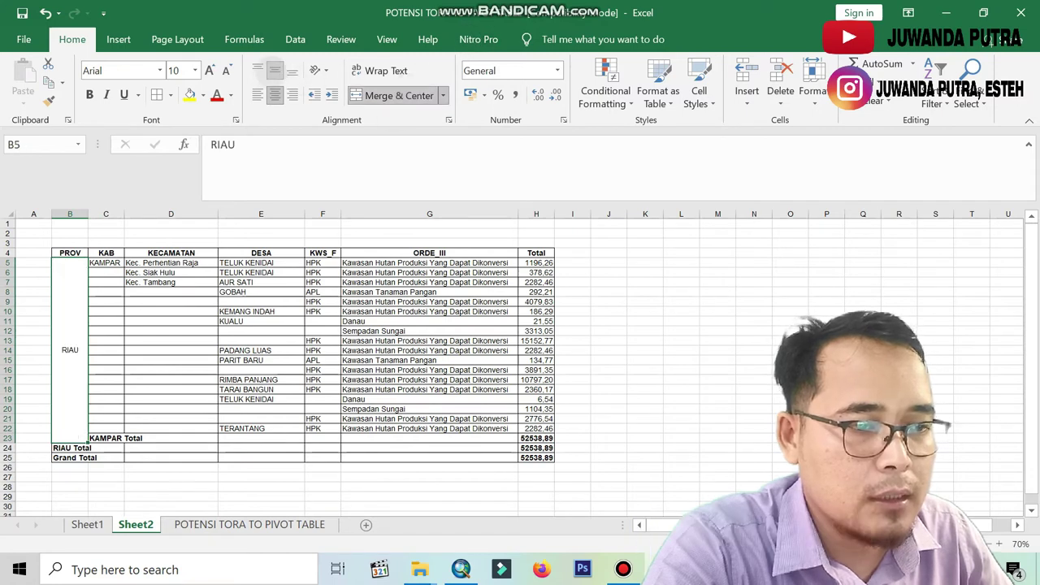
- Merge C5:C21 under KAB into one KAMPAR cell, centered horizontally and vertically
left_click_drag(105, 263, 106, 418)
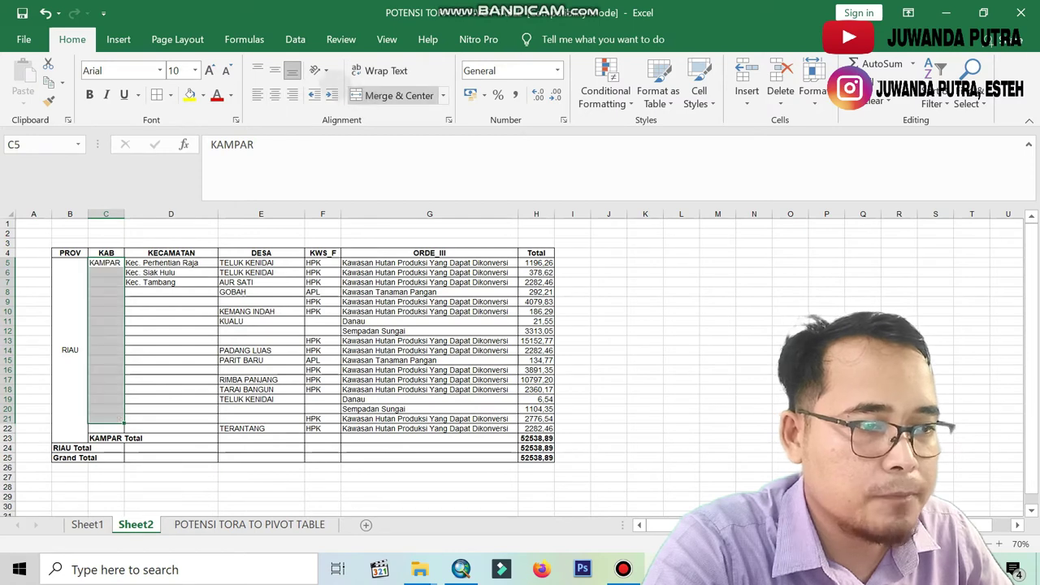
left_click(399, 95)
left_click(275, 70)
left_click(645, 306)
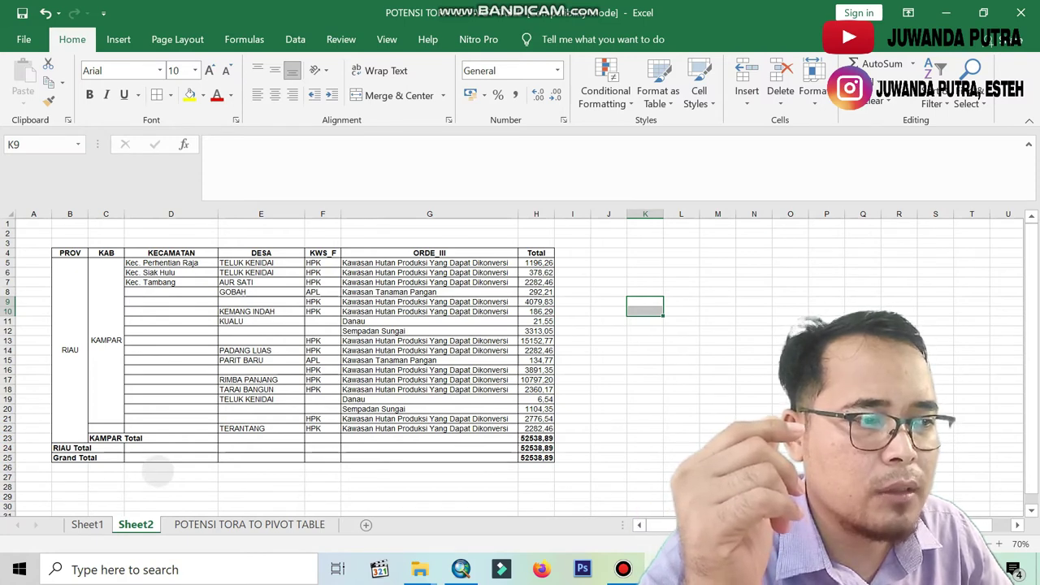
- Fill the table's header row, from PROV to Total, with the gold theme color
left_click_drag(70, 252, 536, 438)
left_click(203, 95)
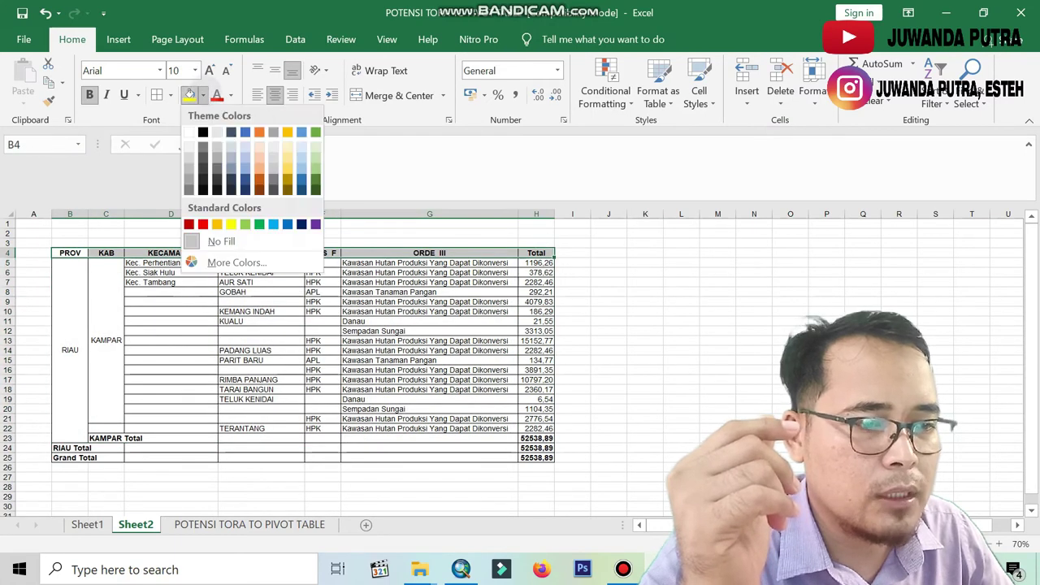
left_click(287, 132)
left_click(680, 321)
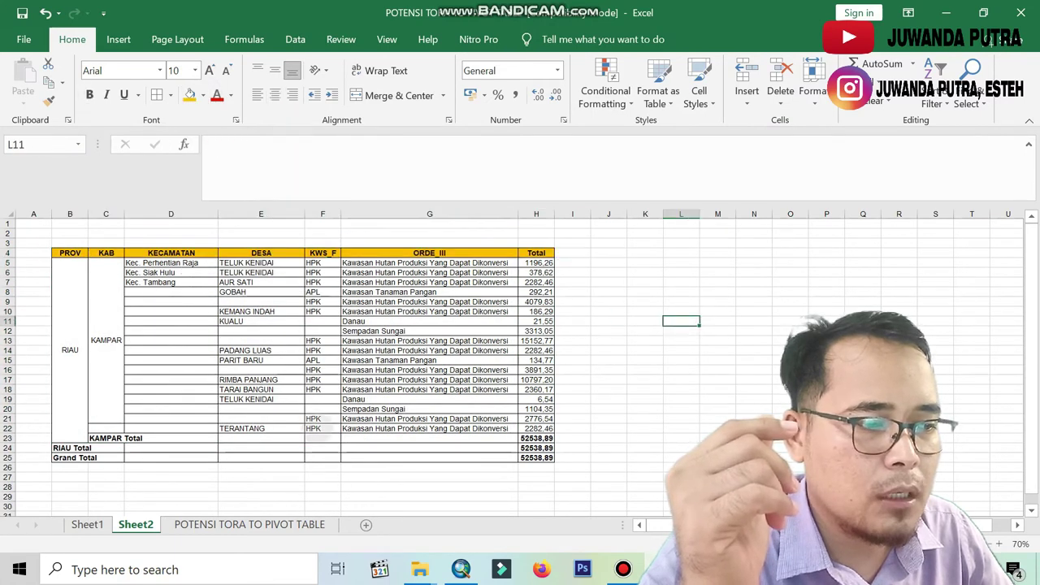
- Fill the Grand Total row with the standard green color
left_click_drag(73, 457, 537, 457)
left_click(203, 95)
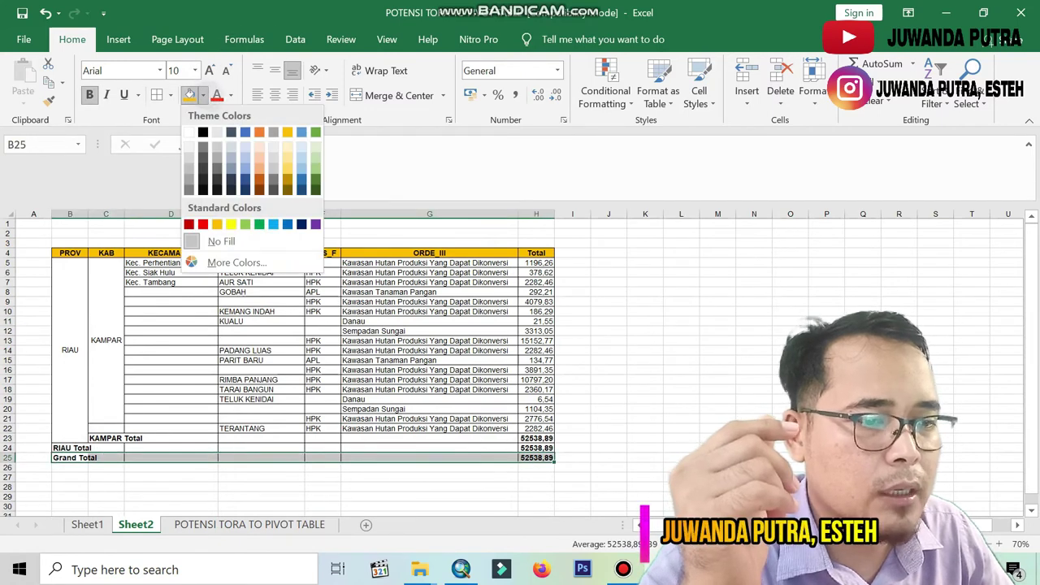
left_click(264, 223)
left_click(645, 418)
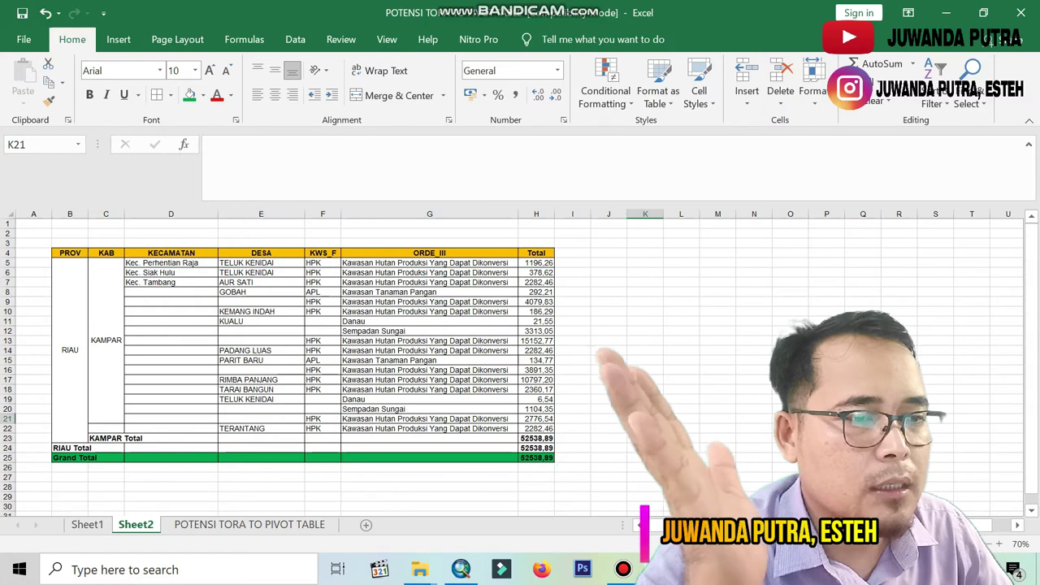
left_click(647, 272)
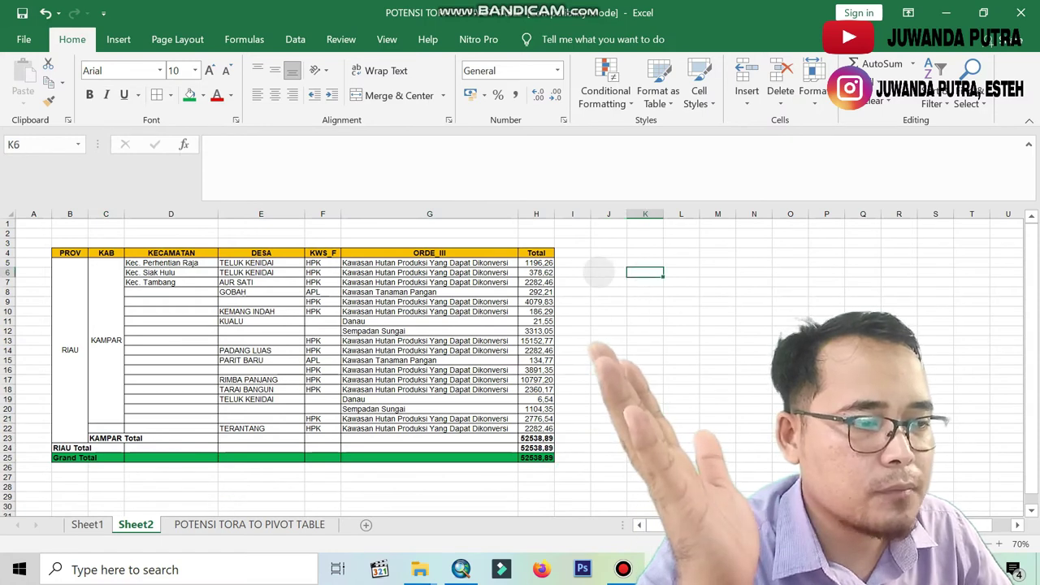
- Fill the table body from row 5 through the RIAU Total row with the lightest blue theme shade
left_click_drag(70, 263, 541, 447)
left_click(203, 95)
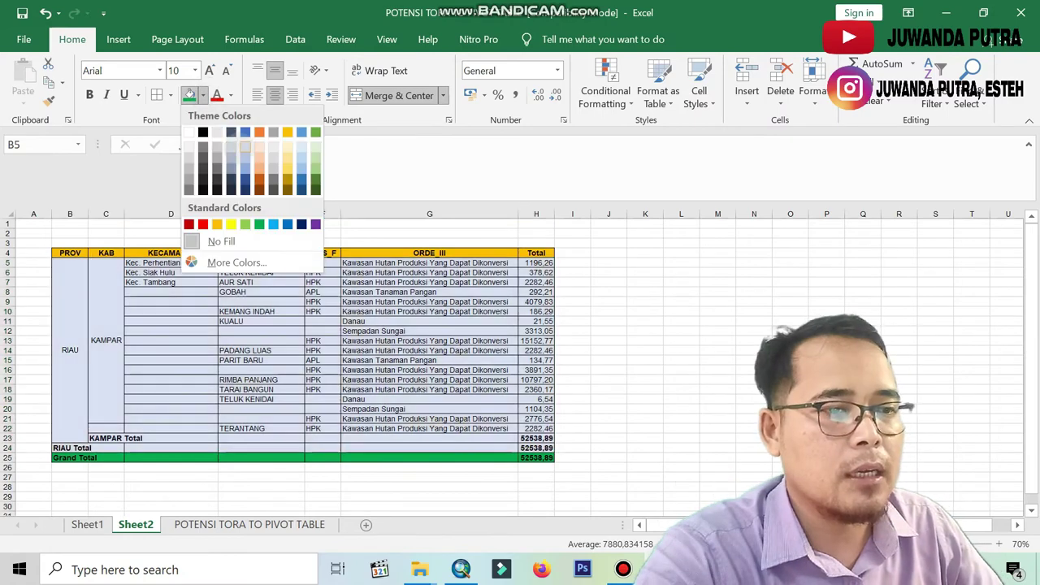
left_click(245, 147)
left_click(717, 398)
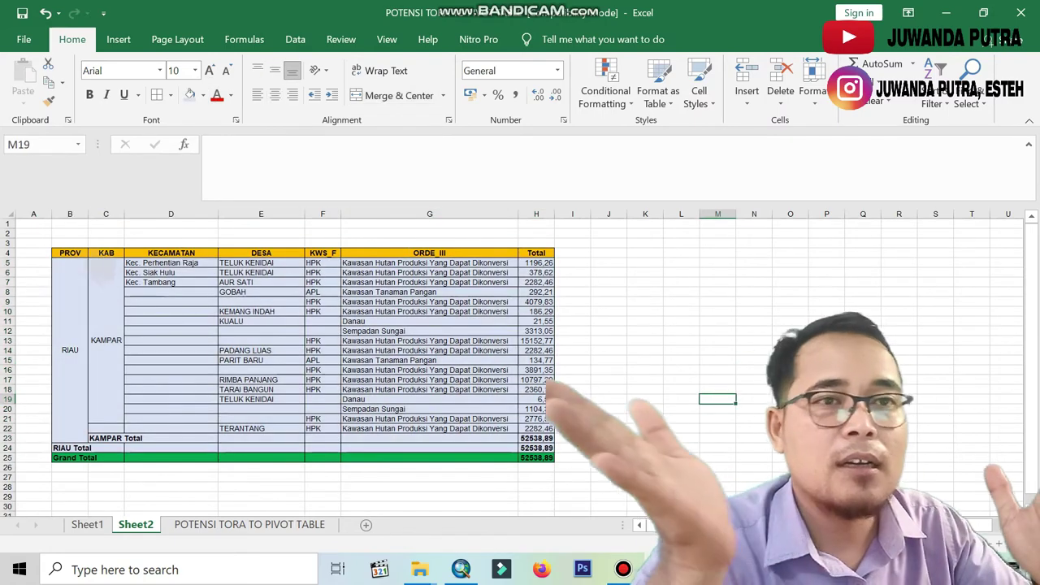
- Save the workbook in its current format, continuing past the compatibility check
key("ctrl+s")
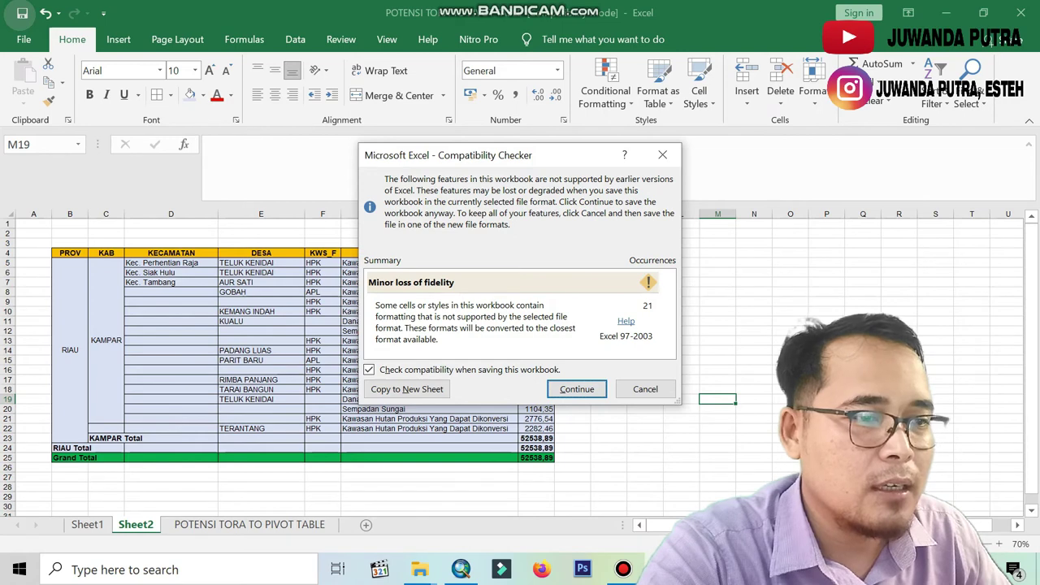
left_click(577, 389)
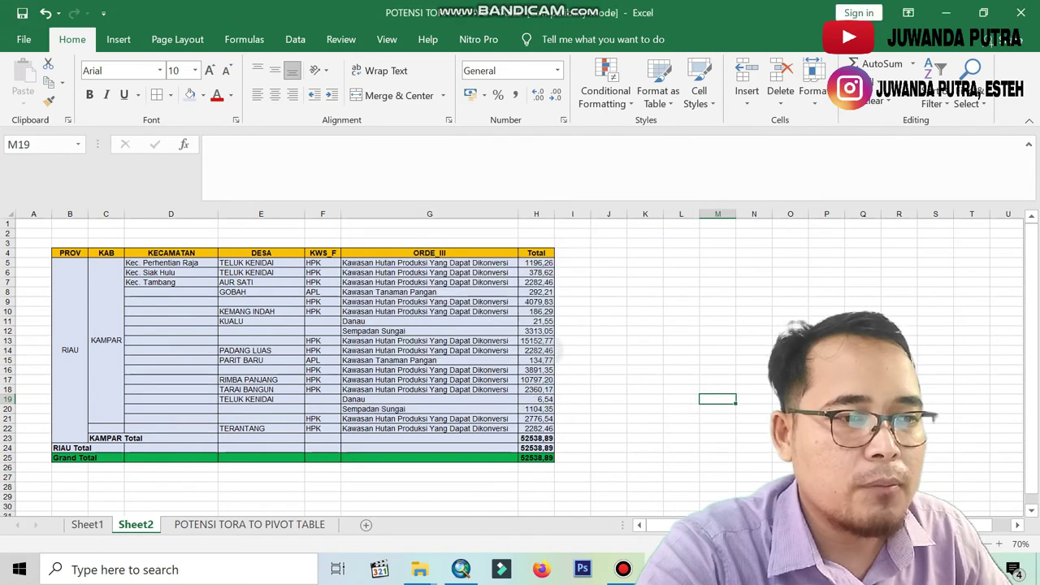
- Copy the whole formatted table B4:H25 on Sheet2, from the headers to the Grand Total row
left_click(70, 250)
left_click(102, 234)
mouse_move(69, 253)
left_mouse_down()
mouse_move(105, 439)
mouse_move(503, 441)
mouse_move(504, 459)
mouse_move(536, 457)
left_mouse_up()
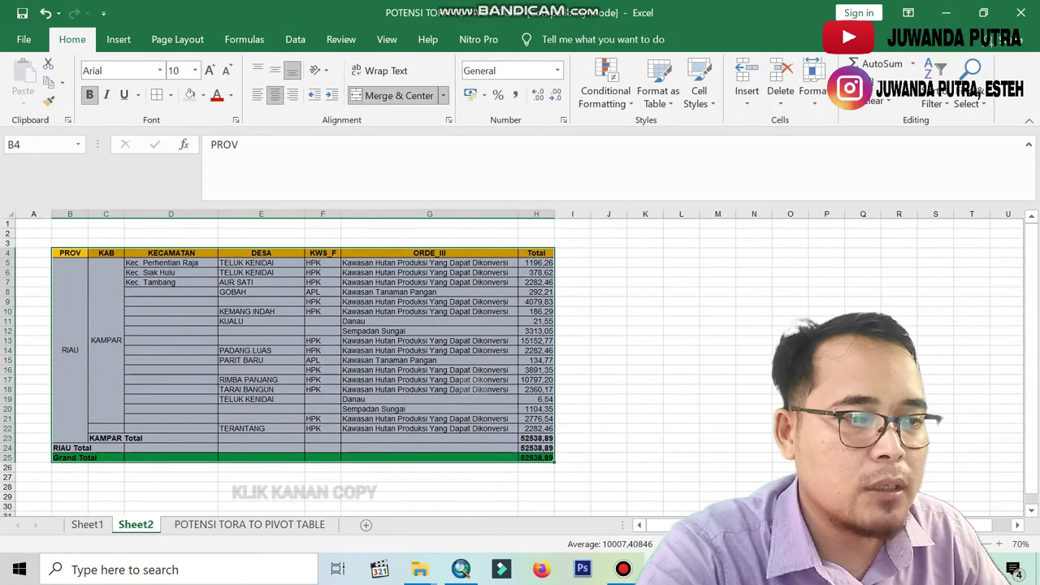
right_click(170, 455)
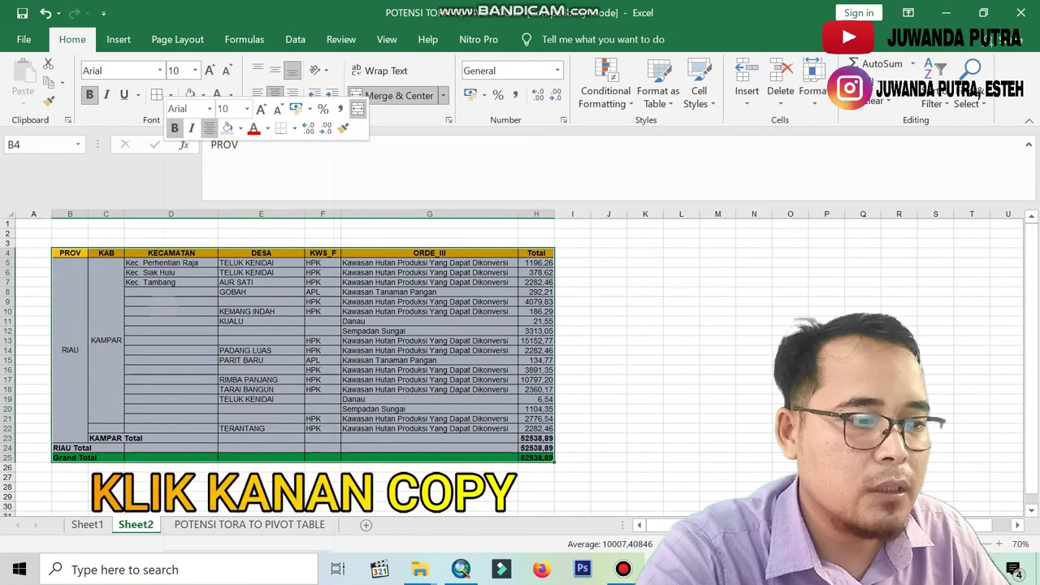
left_click(199, 184)
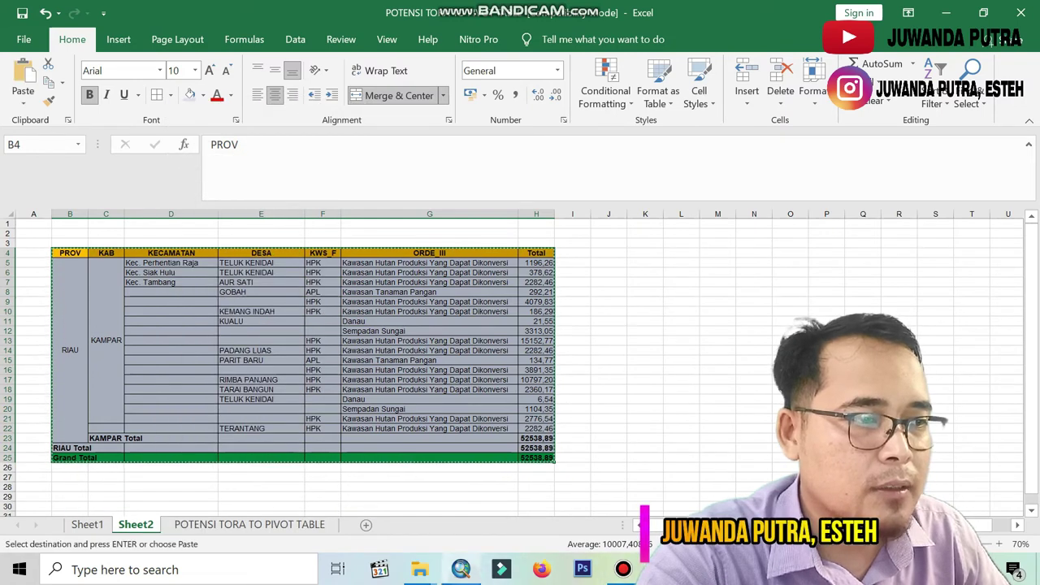
- Switch to ArcMap, paste the copied table onto the map layout and place it in the map frame's upper-right corner
key("alt+Tab")
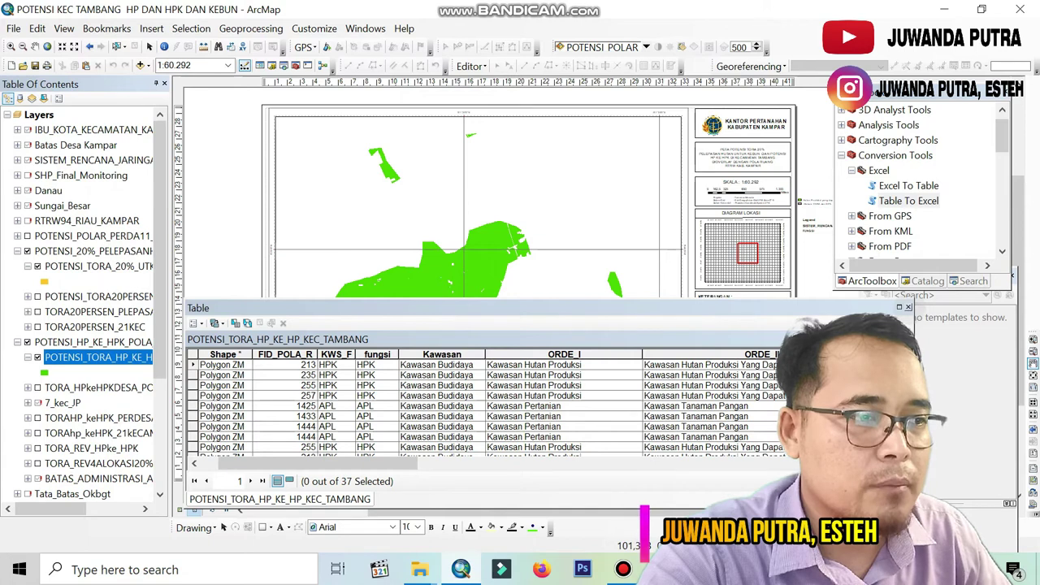
left_click(908, 307)
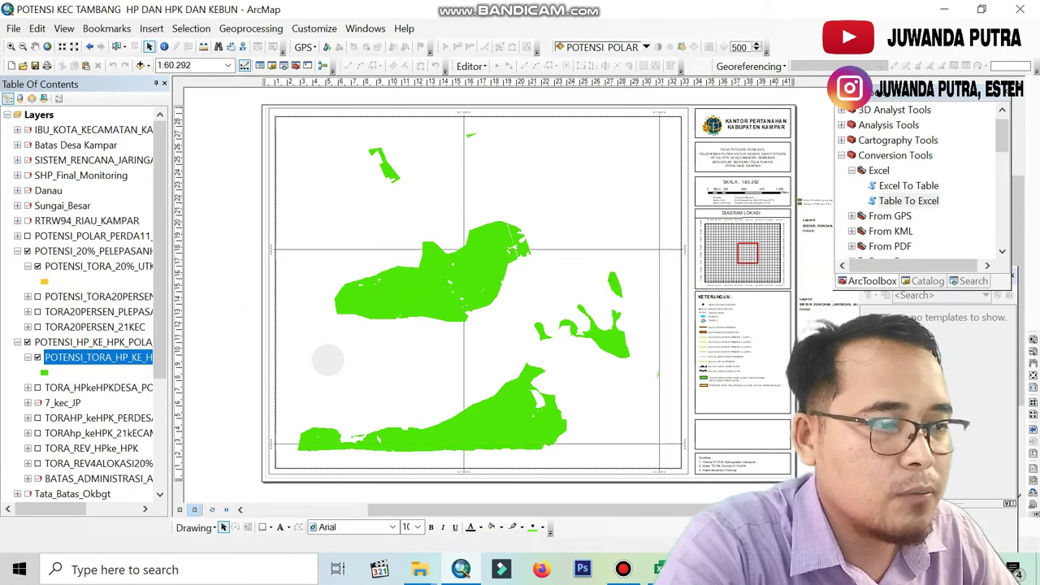
key("ctrl+v")
mouse_move(528, 292)
left_mouse_down()
mouse_move(484, 333)
mouse_move(566, 165)
left_mouse_up()
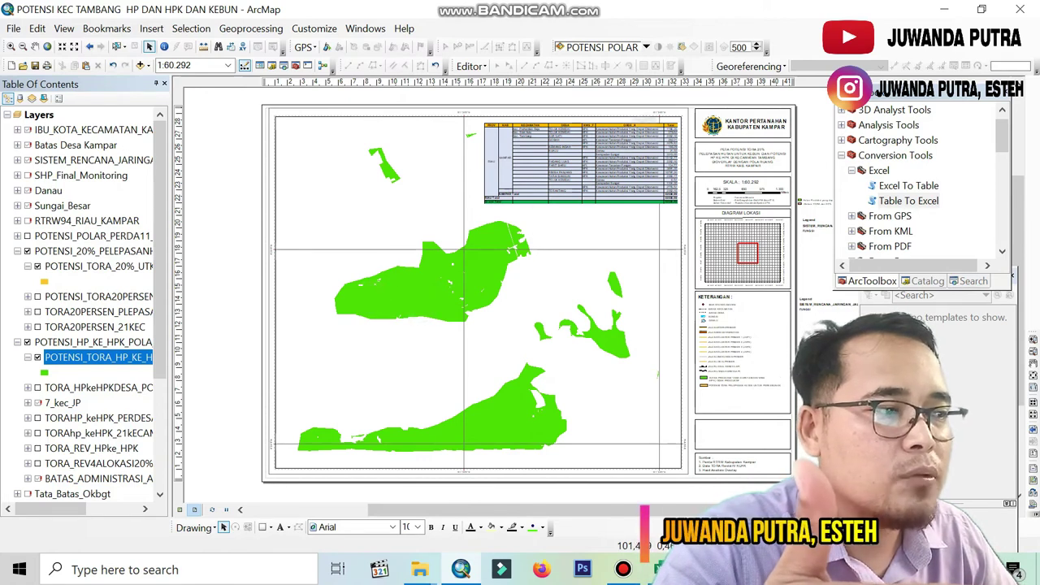
- Examine the pasted area table on the map layout, both up close and in the context of the whole sheet
scroll(598, 282, "up", 3)
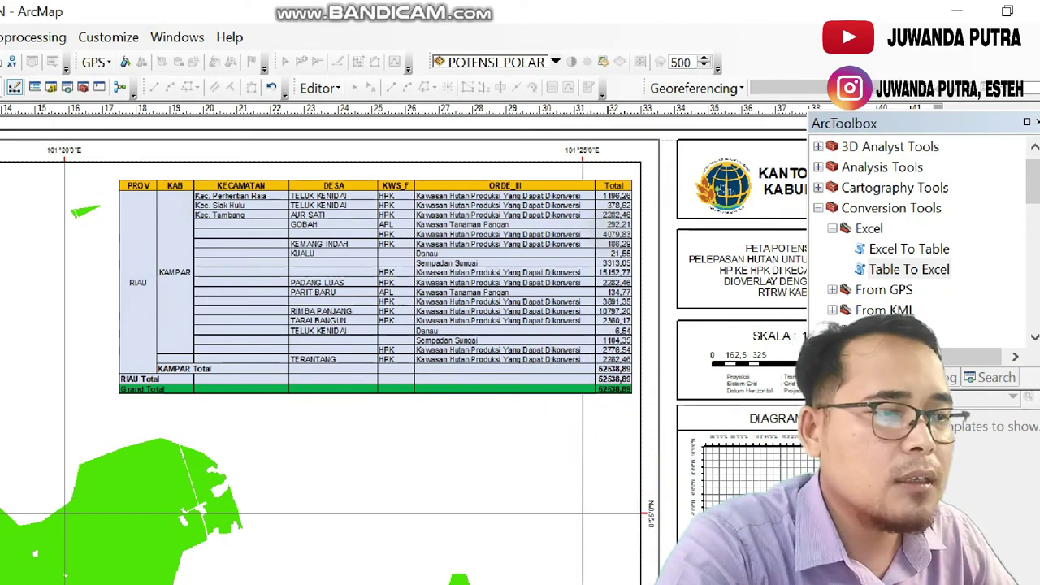
scroll(402, 398, "down", 2)
scroll(402, 398, "up", 3)
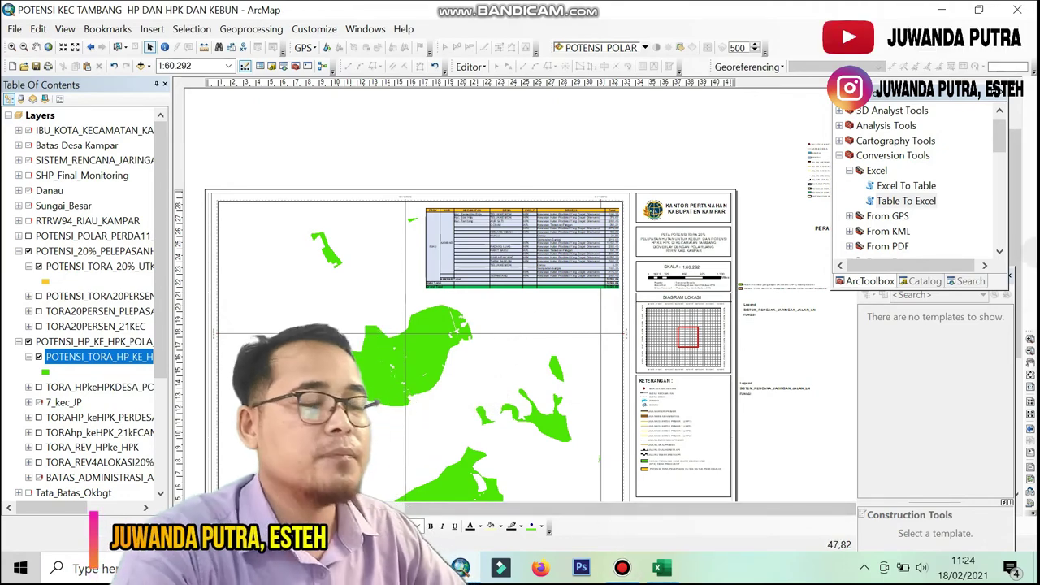
scroll(351, 295, "down", 2)
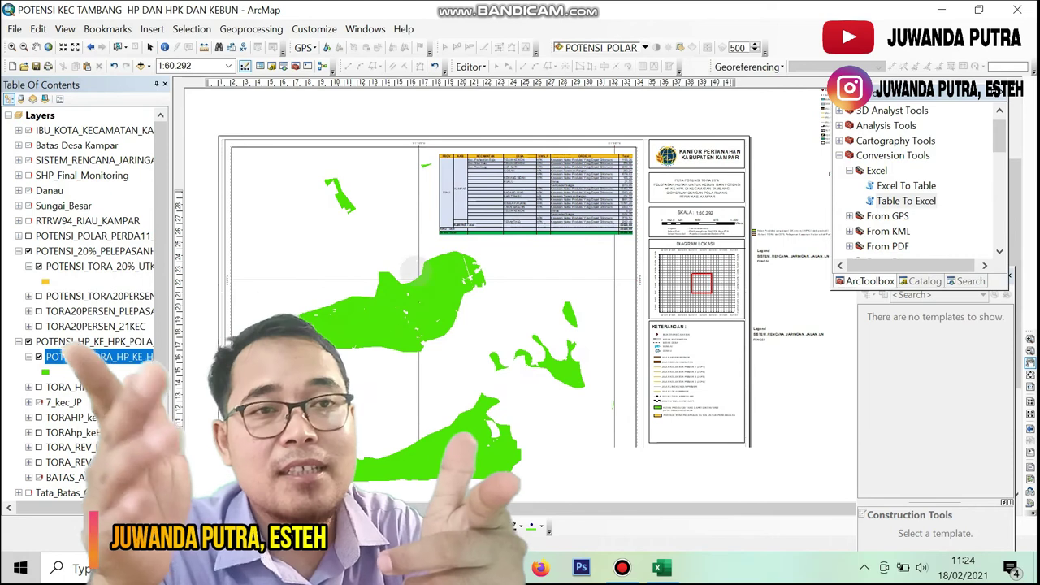